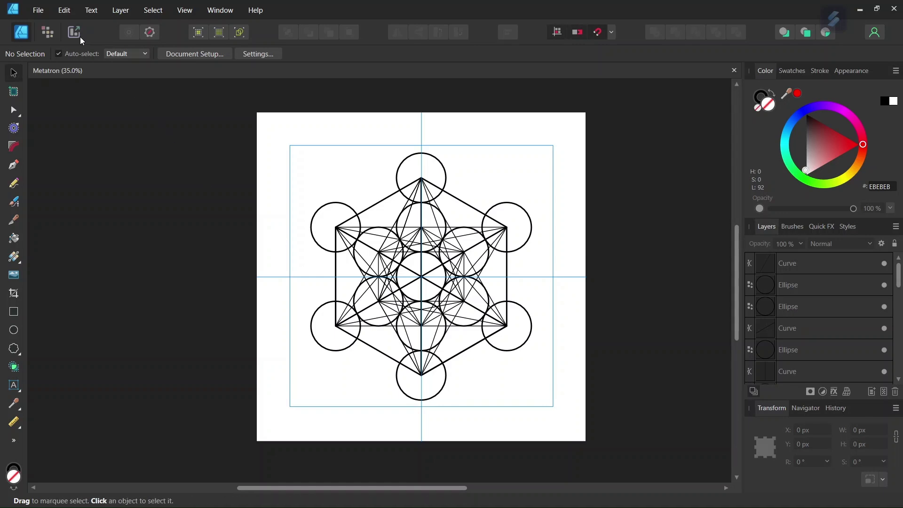
Start a new document in pixel units with a 2000 px page width
click(38, 11)
click(41, 37)
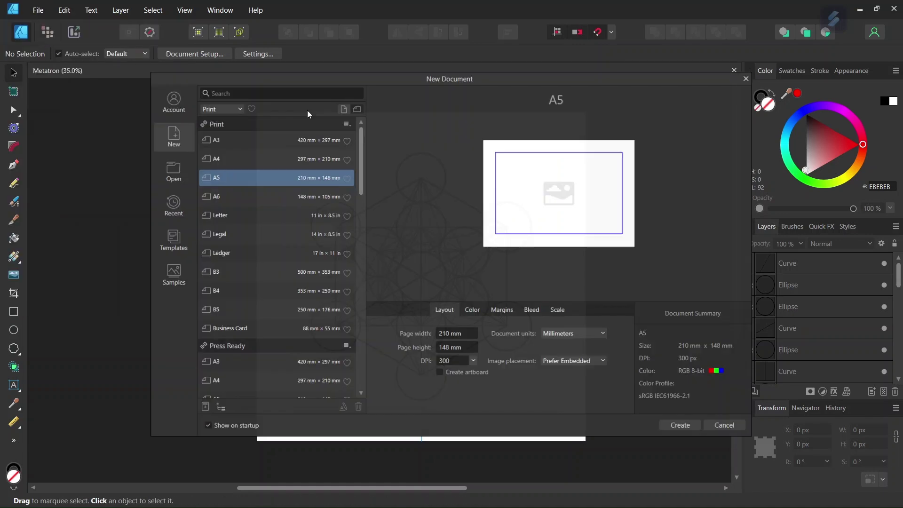
click(572, 337)
click(569, 346)
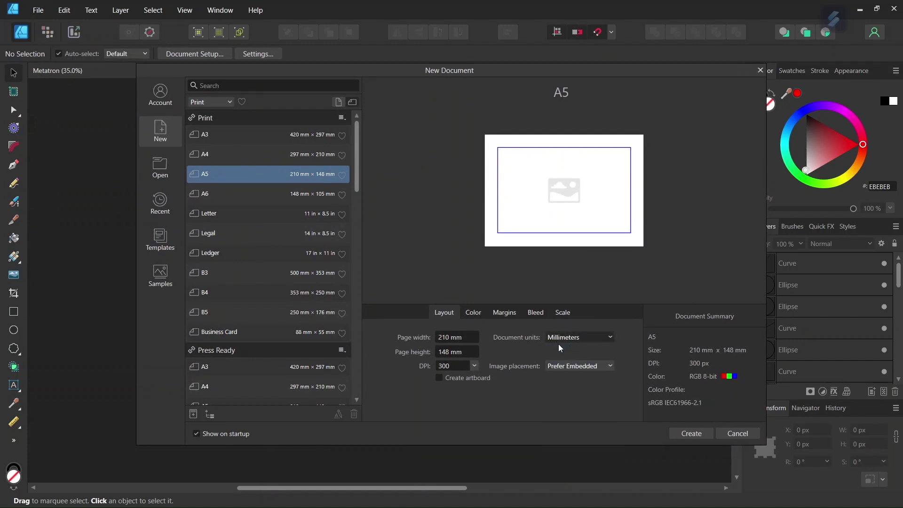
click(464, 335)
text(2000)
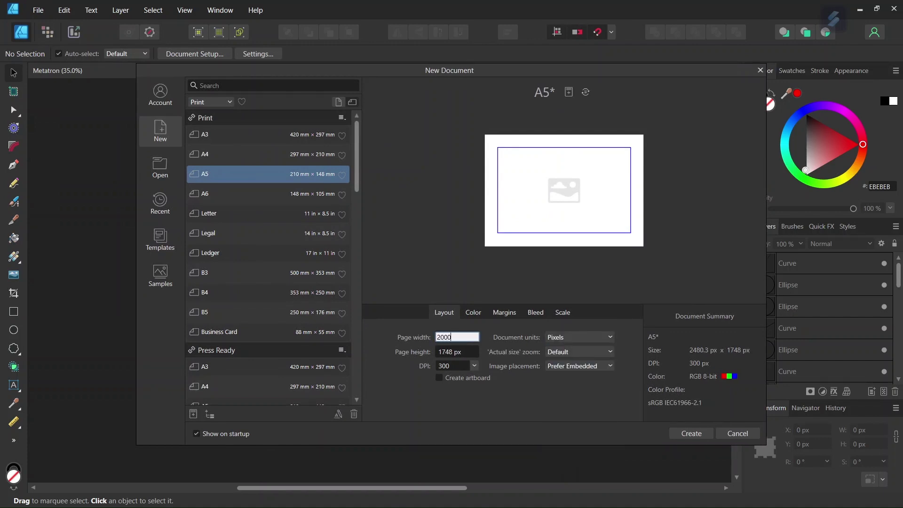
click(455, 353)
Create the 2000 × 2000 px document and add horizontal and vertical guides at 1000 px
text(200)
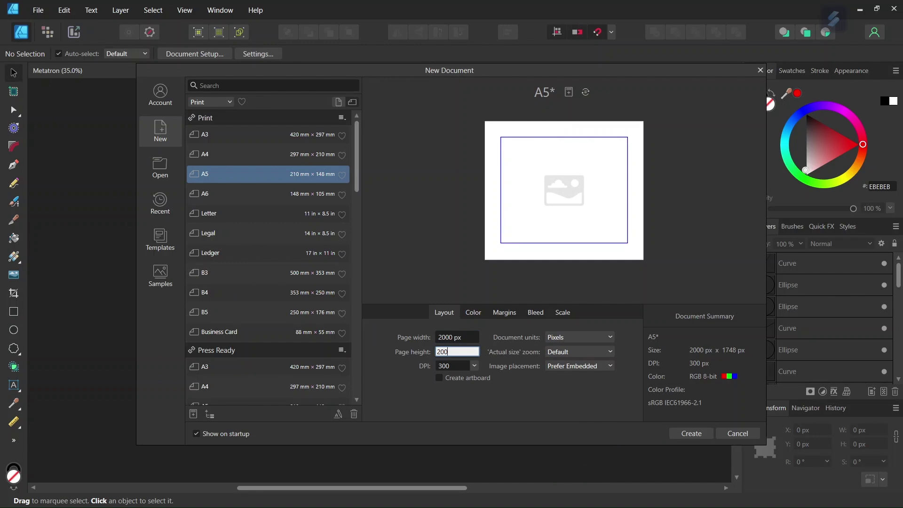
text(0)
click(682, 434)
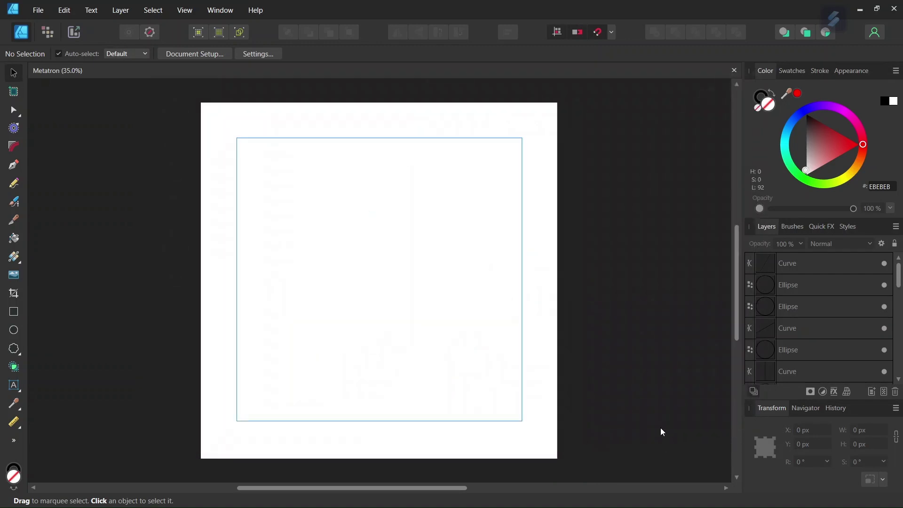
click(179, 11)
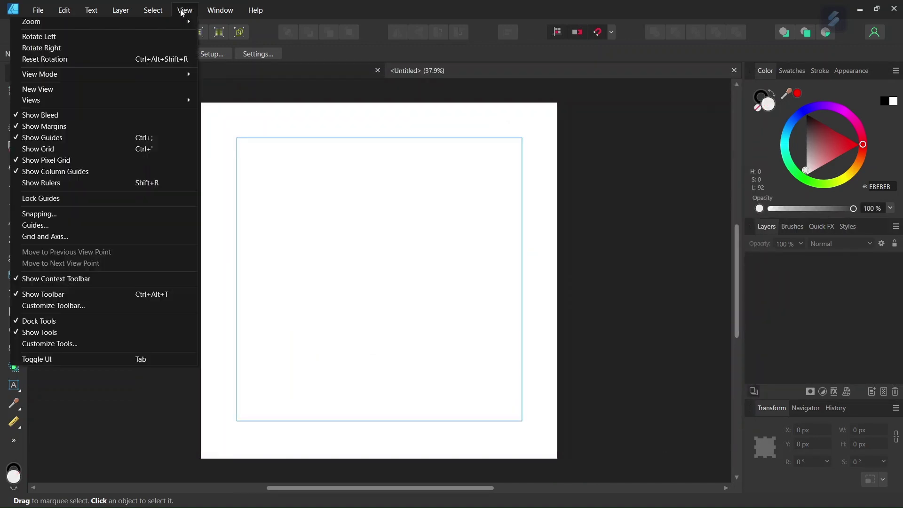
click(111, 223)
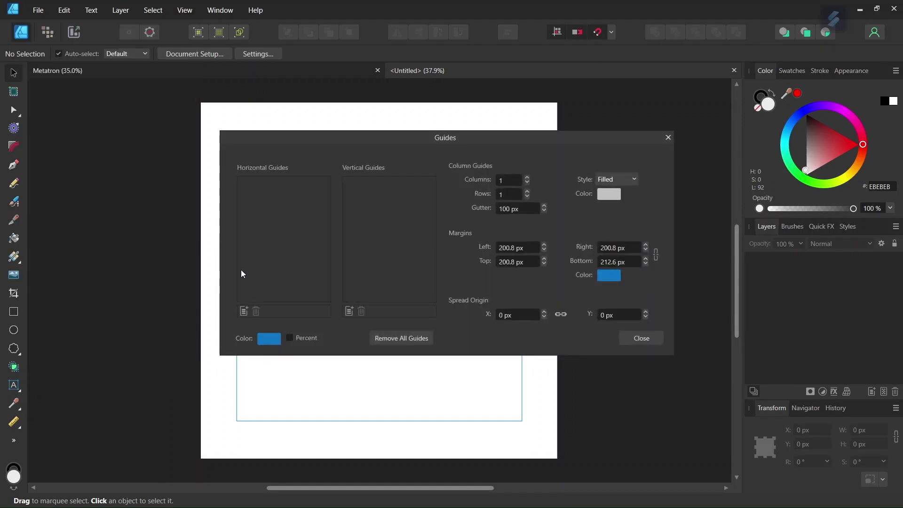
click(242, 311)
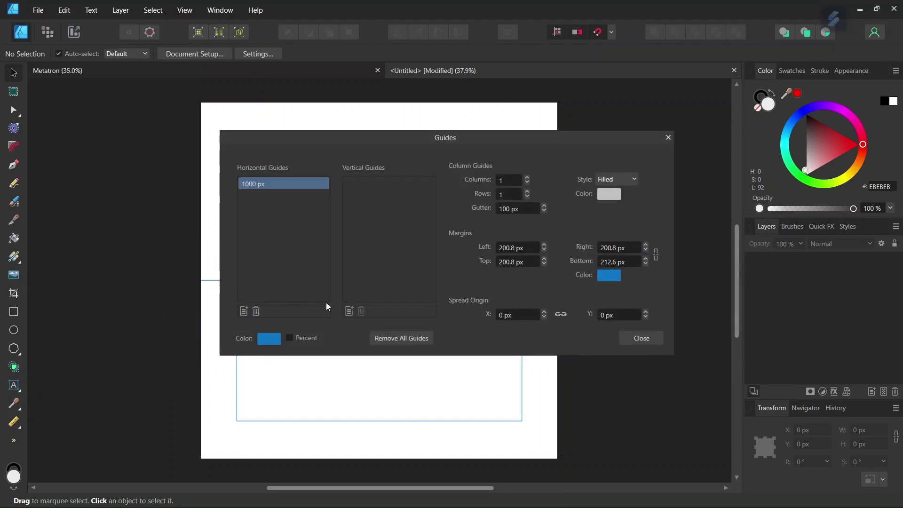
click(348, 311)
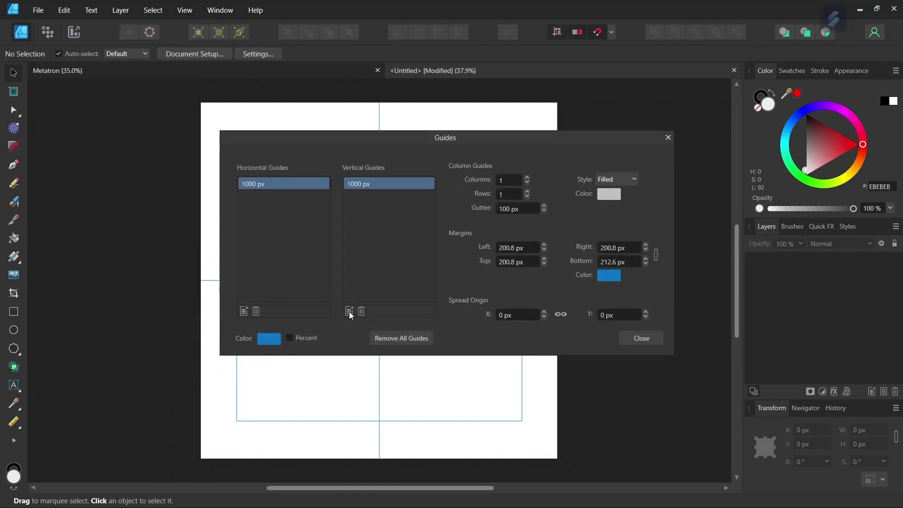
click(631, 337)
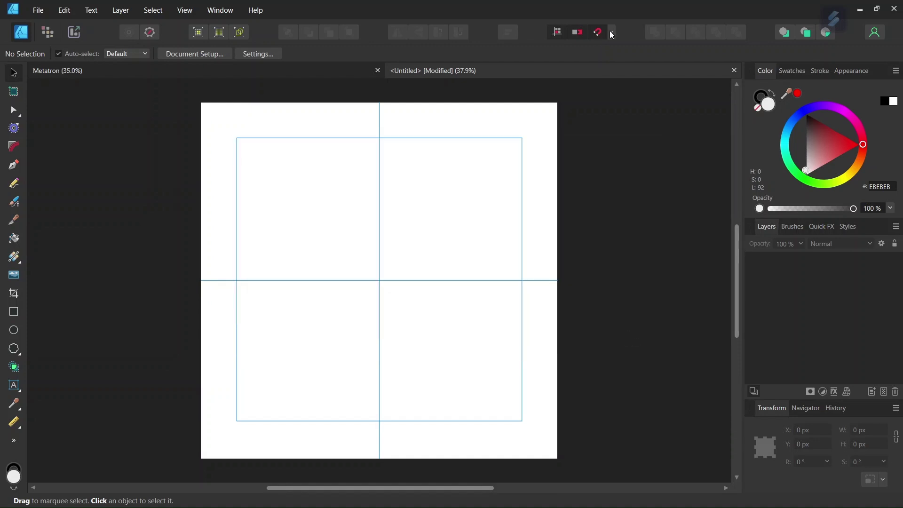
click(612, 33)
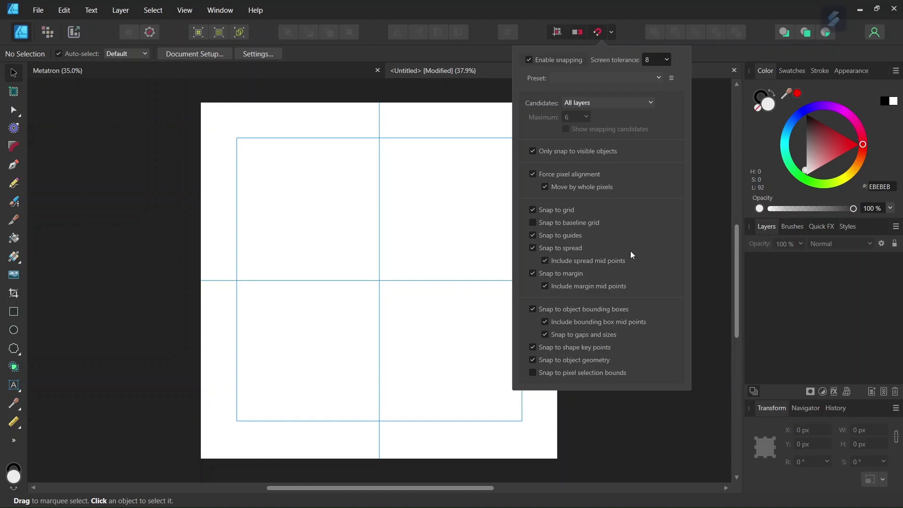
click(652, 103)
click(617, 158)
click(705, 157)
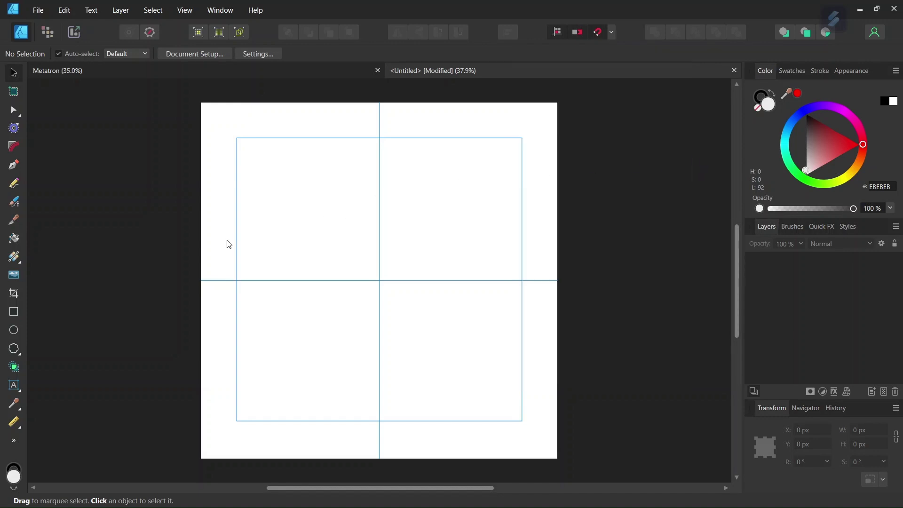
Set up the Ellipse tool with no fill and check its stroke width
click(14, 329)
click(62, 53)
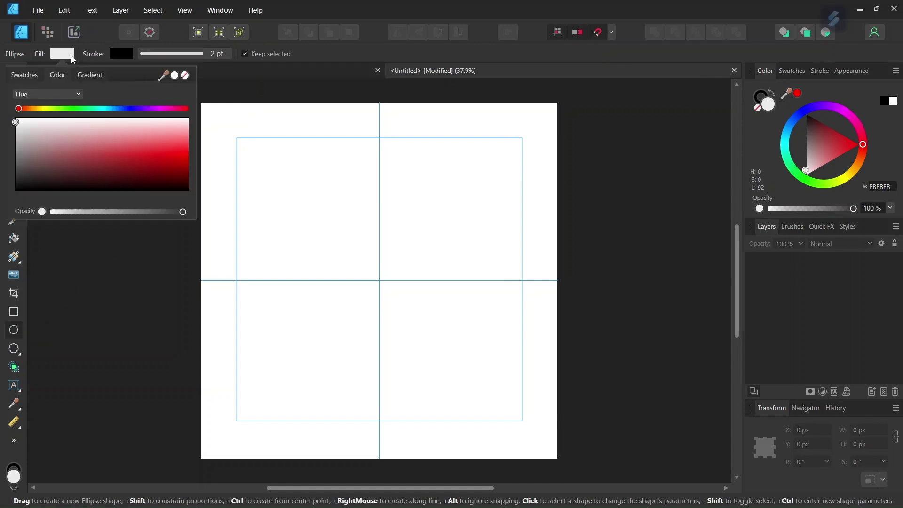
click(185, 76)
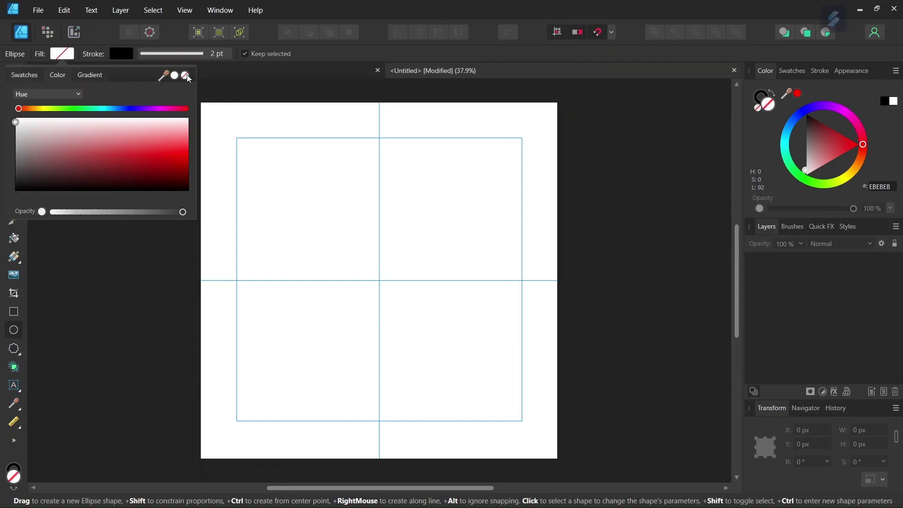
click(220, 57)
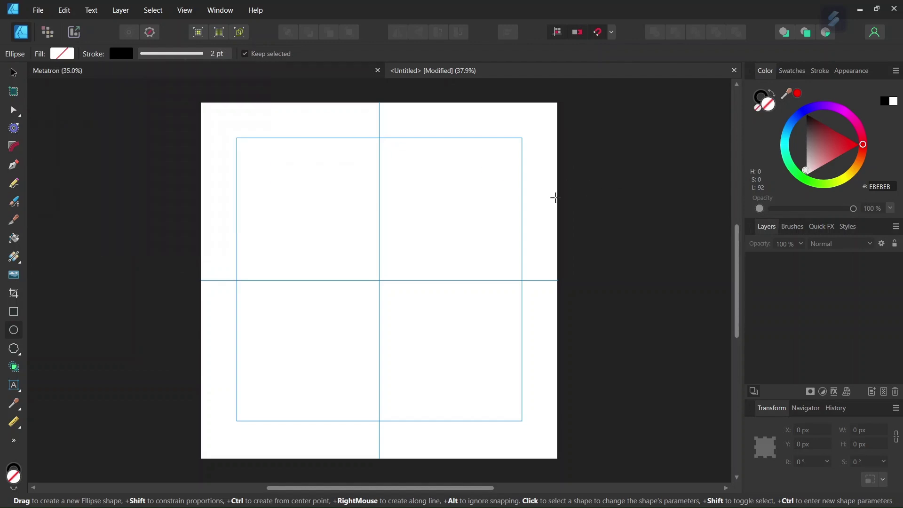
Draw an ellipse, size it to 300 × 300 px, and move it onto the guide crossing
drag(284, 166, 325, 206)
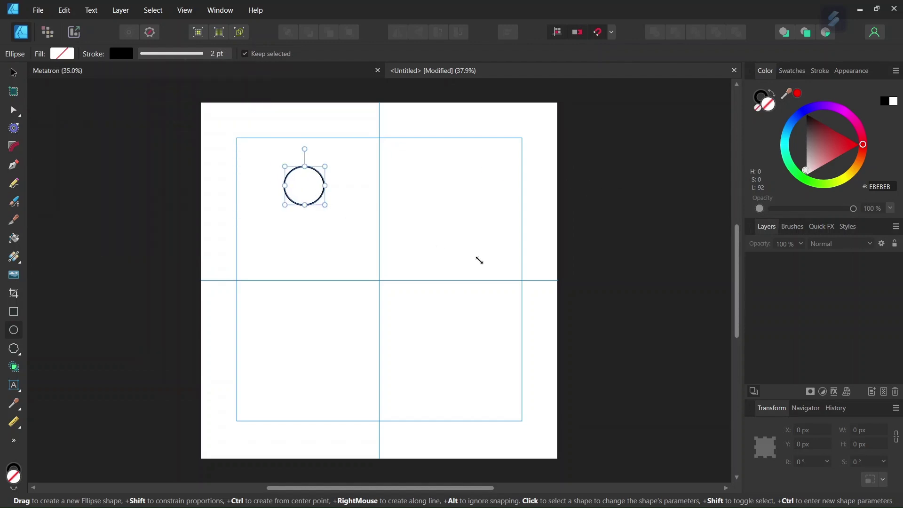
click(870, 430)
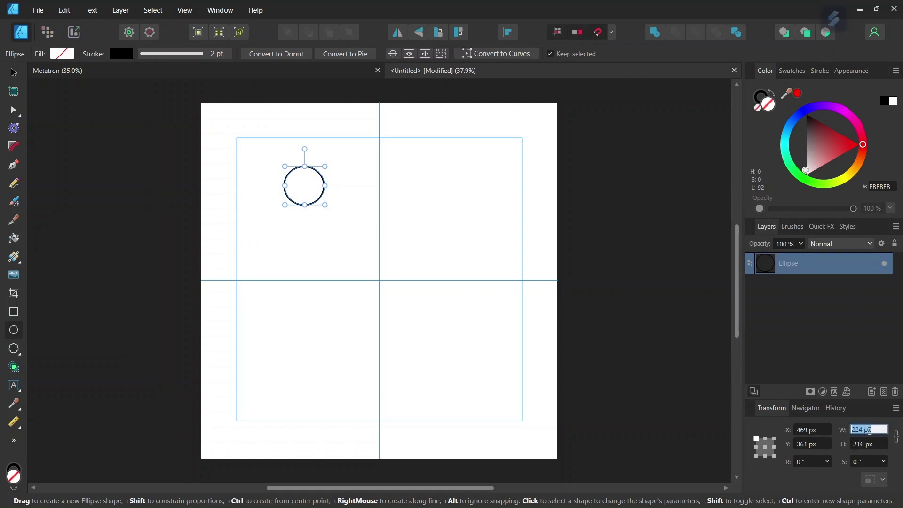
text(300)
click(863, 445)
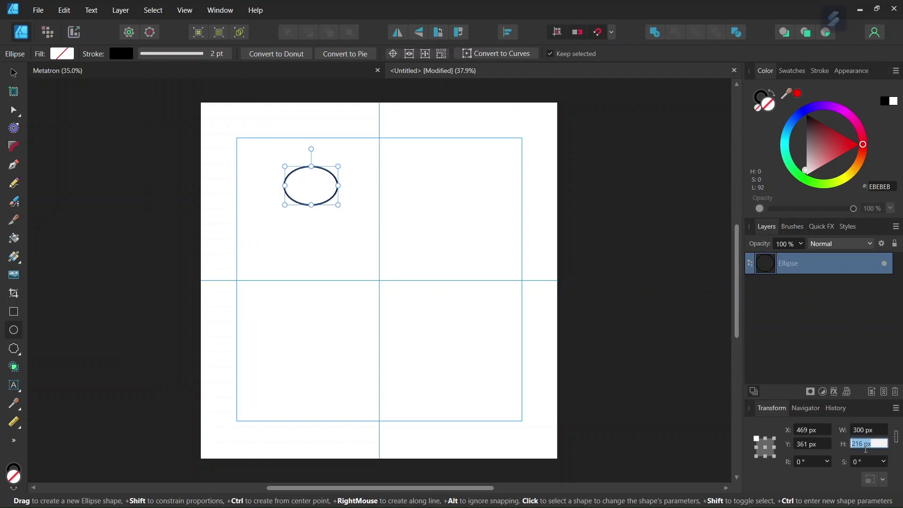
text(300)
key(Return)
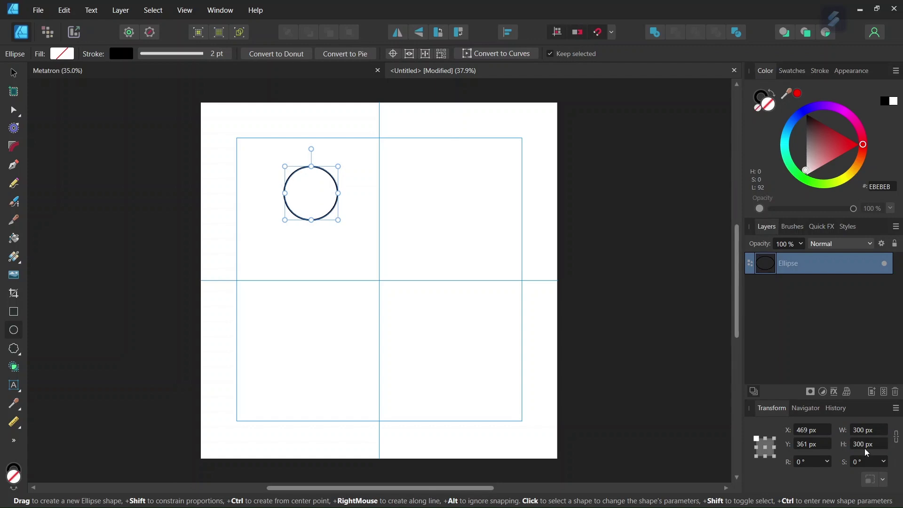
click(16, 75)
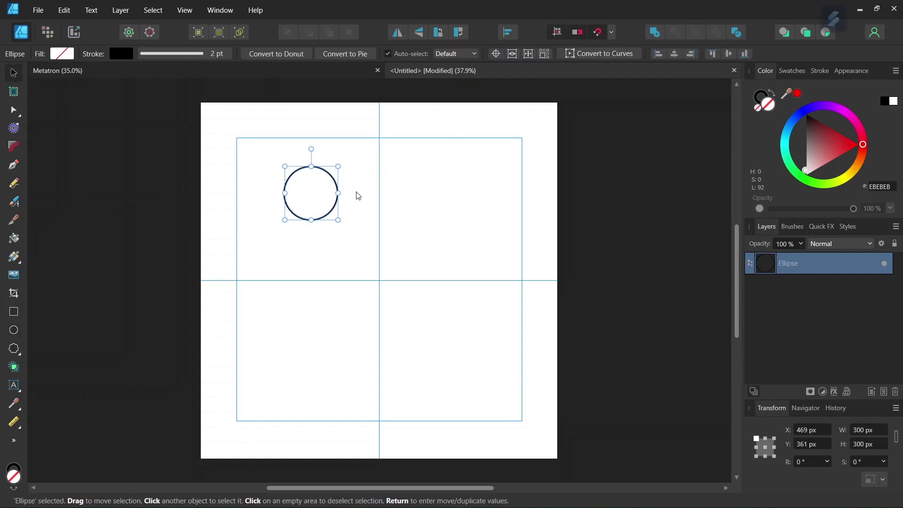
drag(316, 190, 385, 276)
Duplicate the centre circle and place the copy directly above it
click(387, 272)
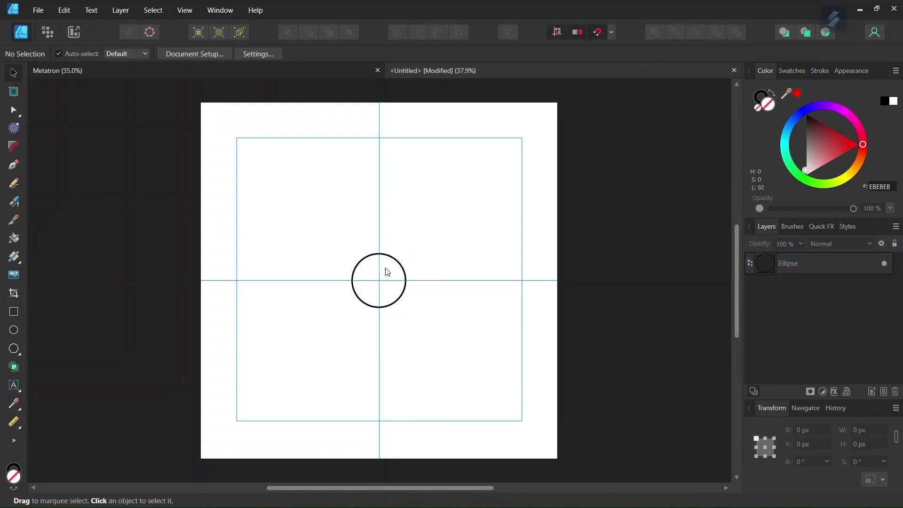
click(385, 254)
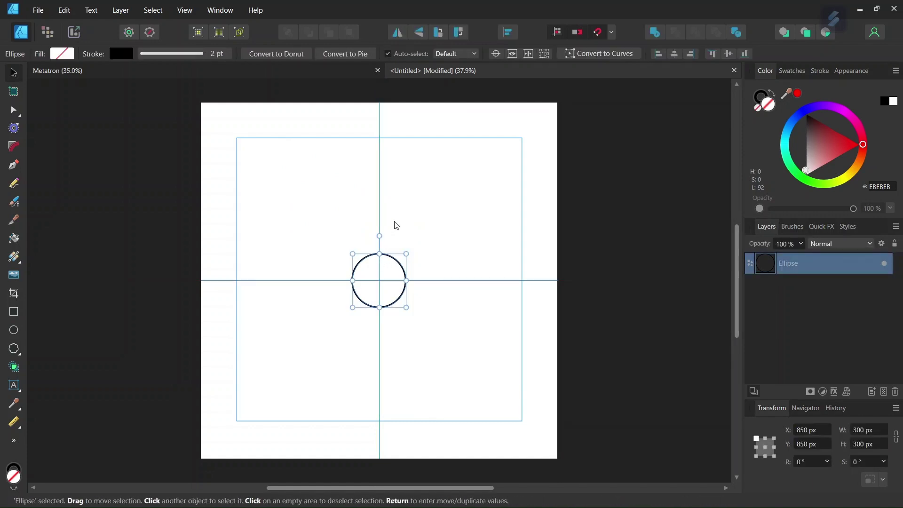
key(ctrl+j)
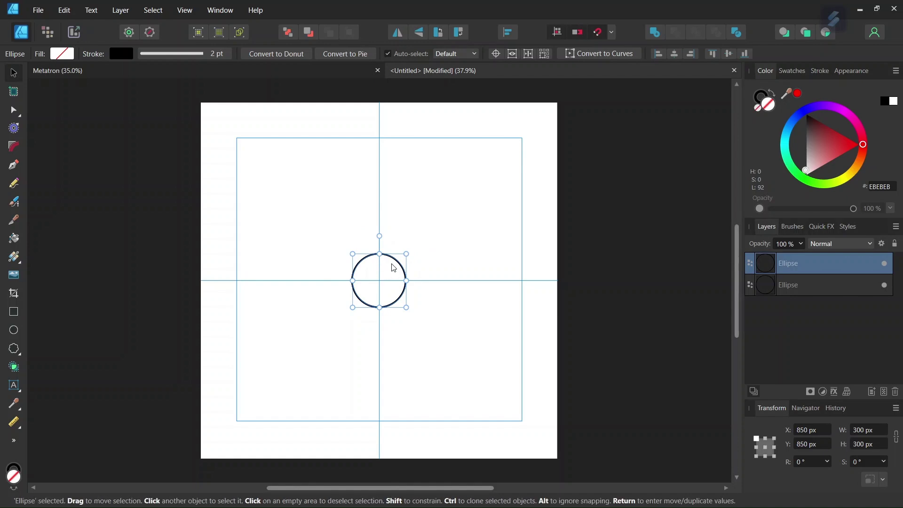
drag(394, 267, 394, 214)
scroll(389, 257, up, 2)
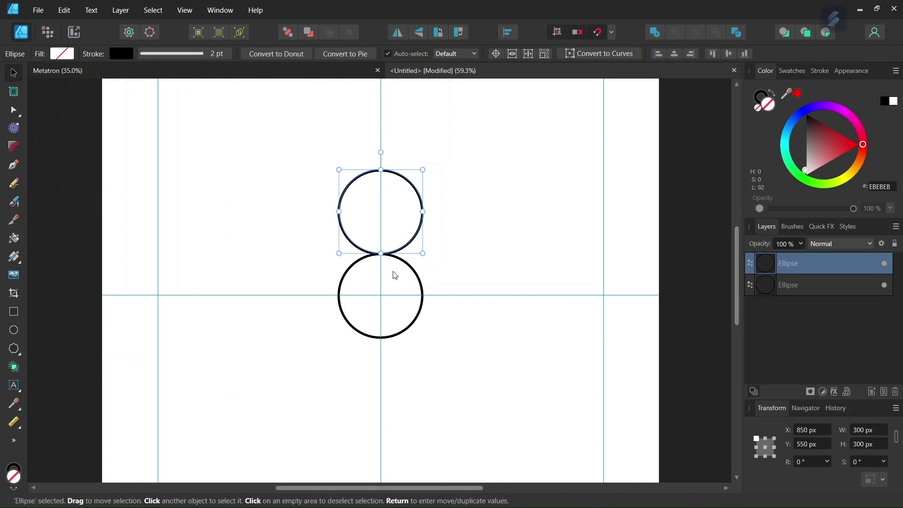
Stack a third circle on top, check its distances, and select the top two circles
key(ctrl+j)
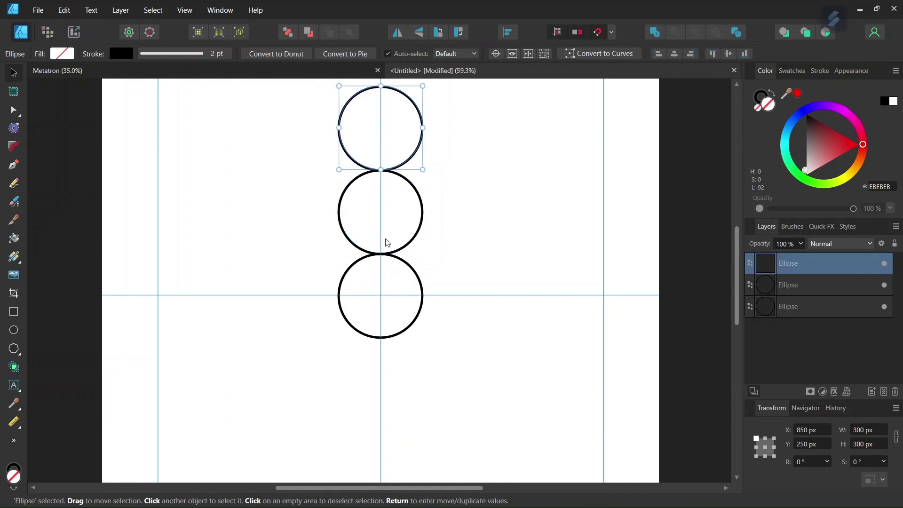
key(alt)
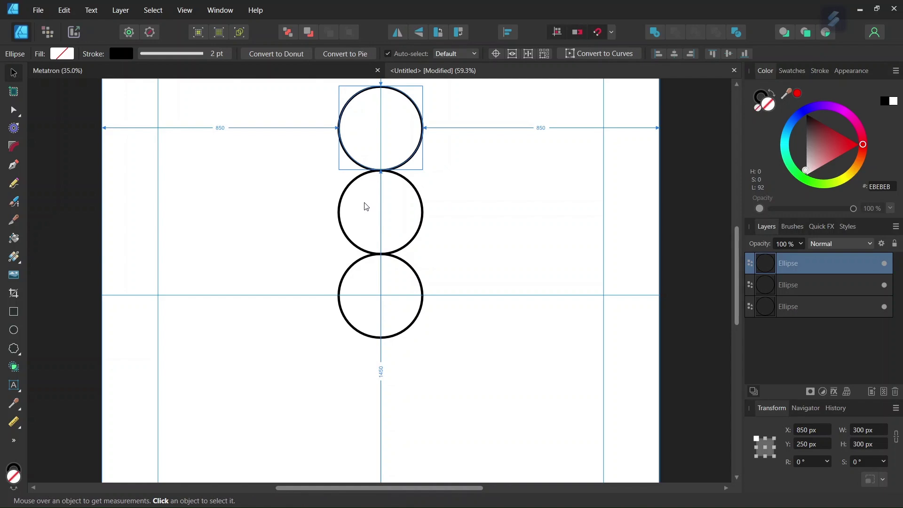
scroll(366, 206, down, 1)
drag(448, 89, 302, 261)
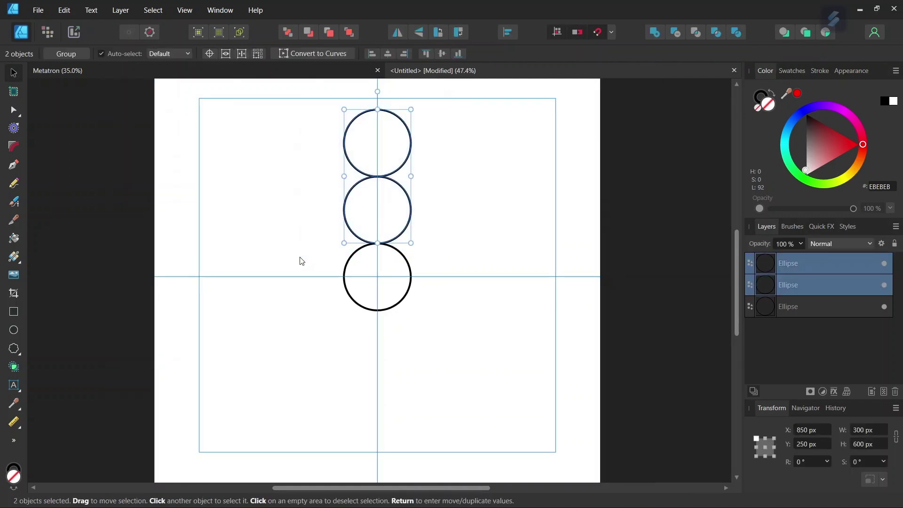
Compare with the Metatron reference, then duplicate the top pair with its pivot on the bottom circle's centre
click(311, 74)
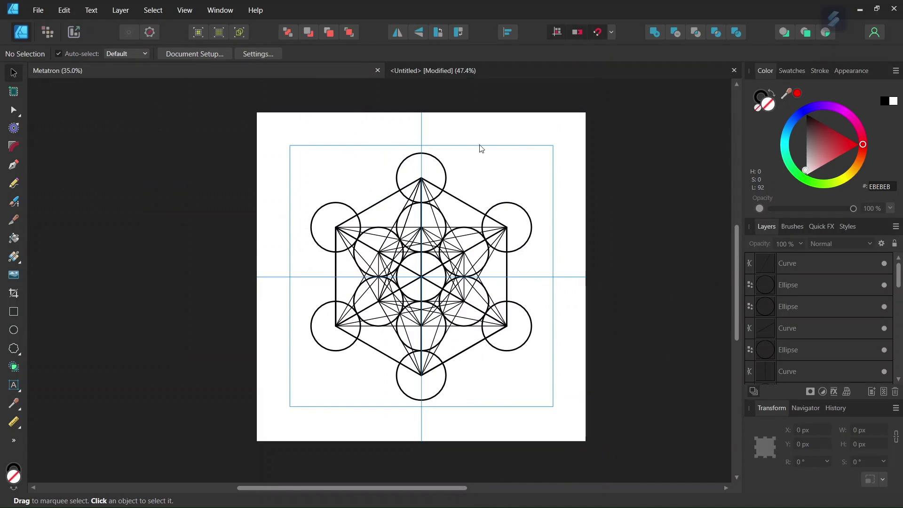
click(462, 72)
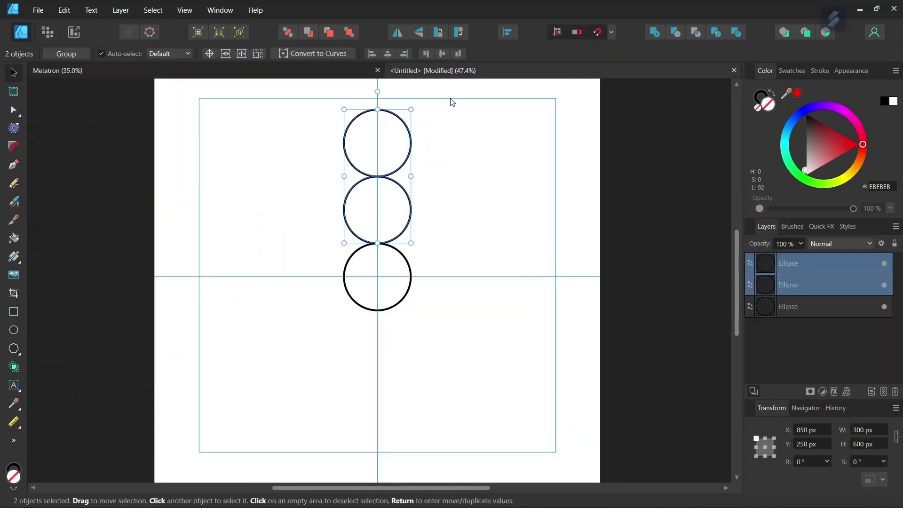
click(226, 53)
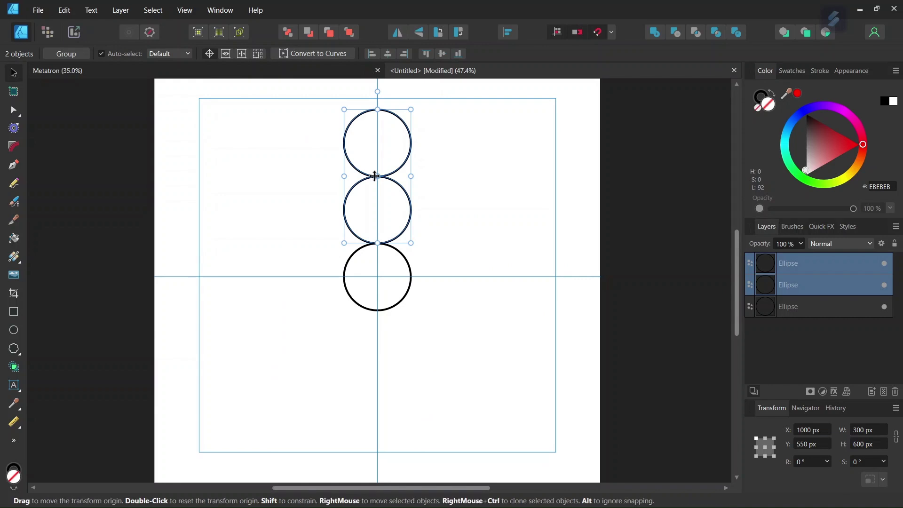
drag(375, 176, 377, 276)
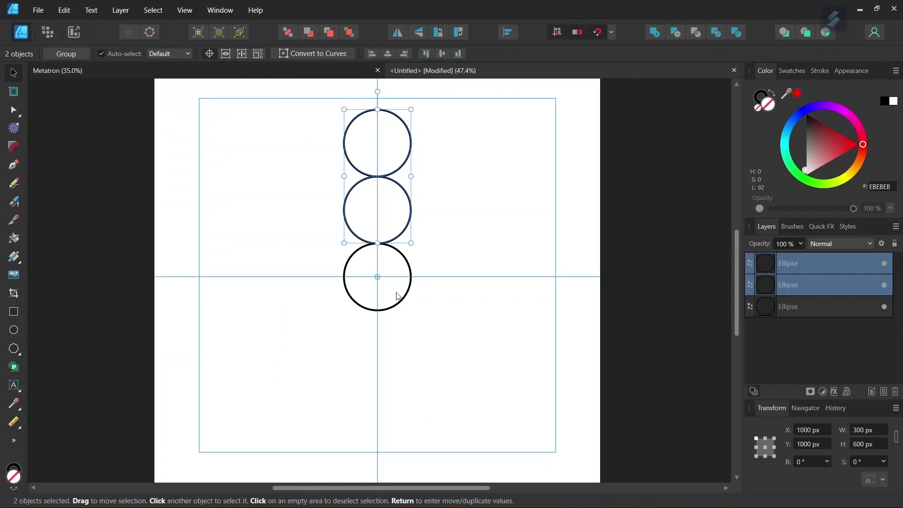
key(ctrl+j)
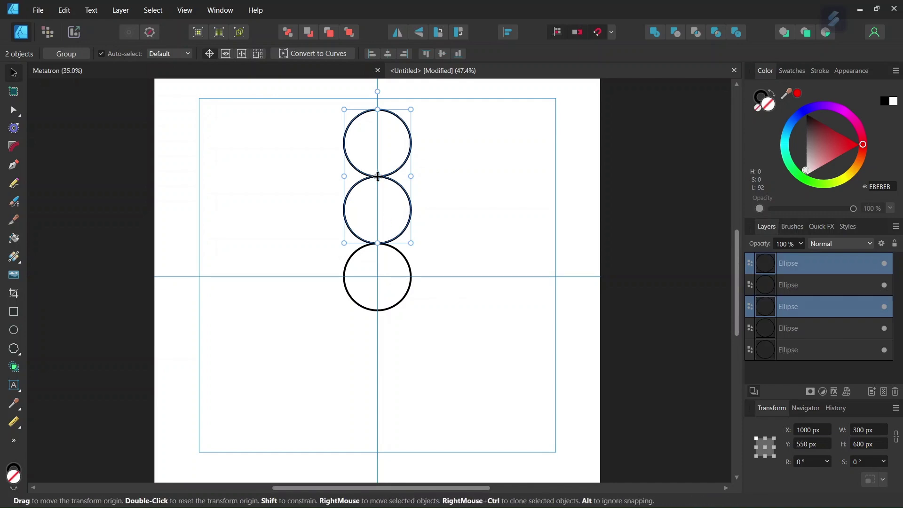
drag(377, 176, 378, 277)
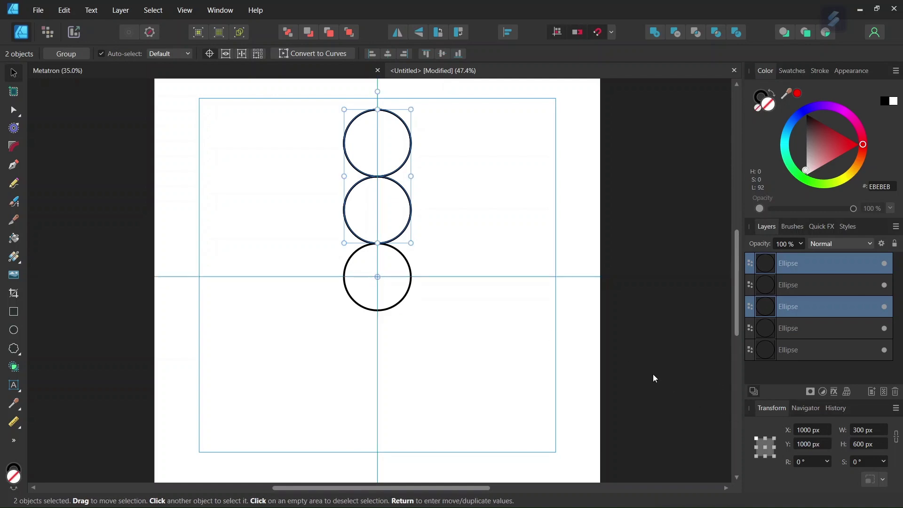
Rotate the copied pair 60° and repeat the rotated duplicate three more times
click(810, 463)
text(60)
key(Return)
key(ctrl+j)
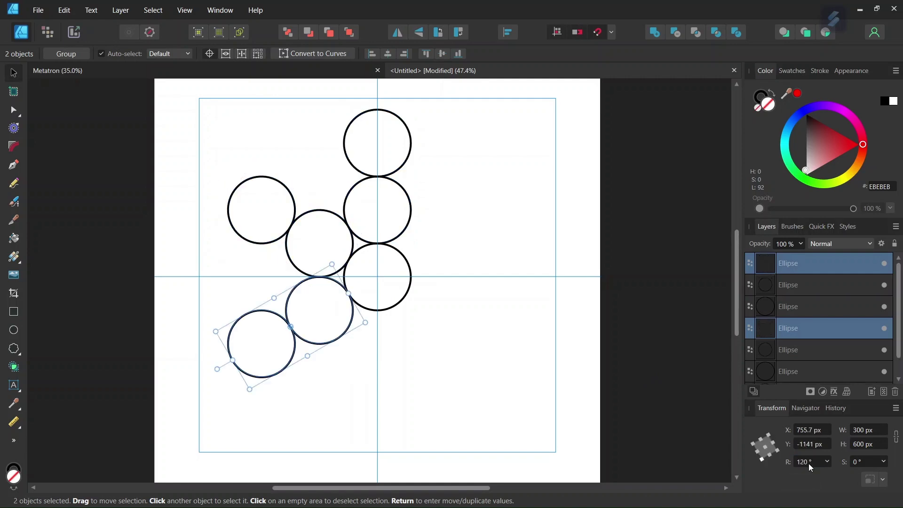
key(ctrl+j)
key(ctrl+j)
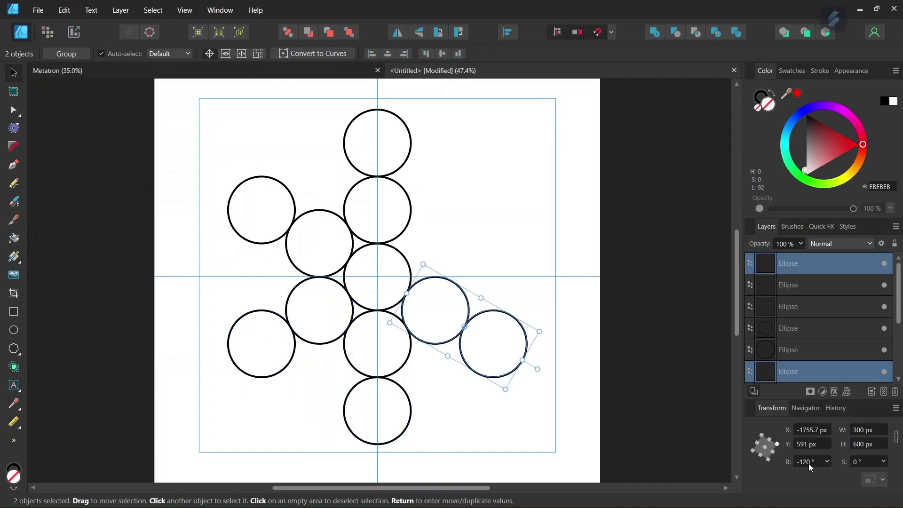
key(ctrl+j)
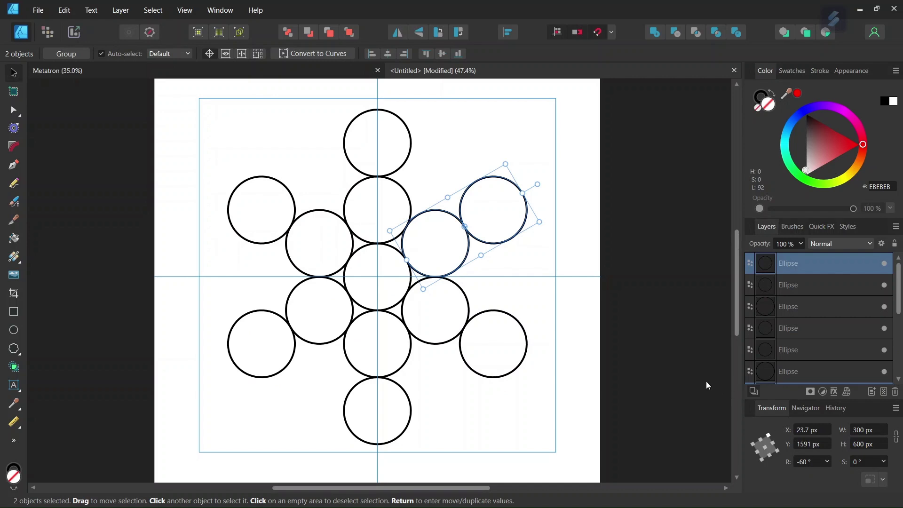
click(547, 263)
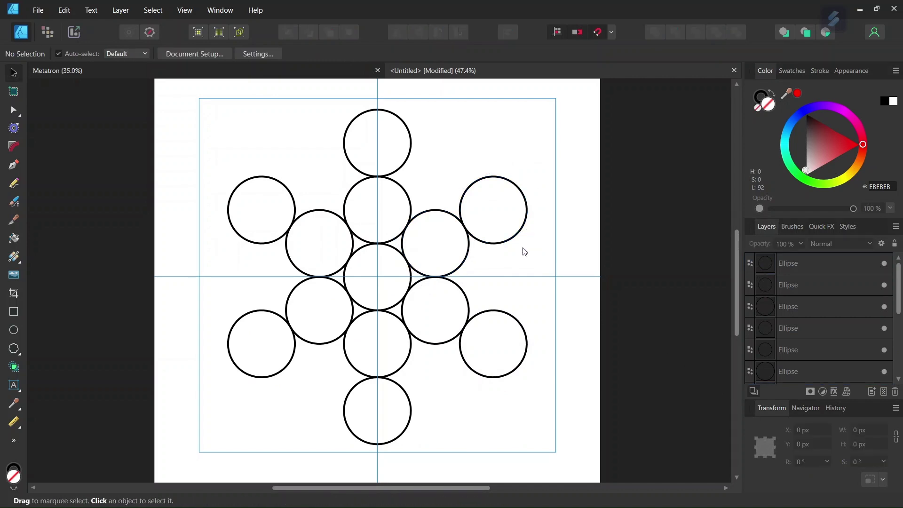
After checking the Metatron reference, set the Pen tool's stroke width to 1.5 pt
click(345, 76)
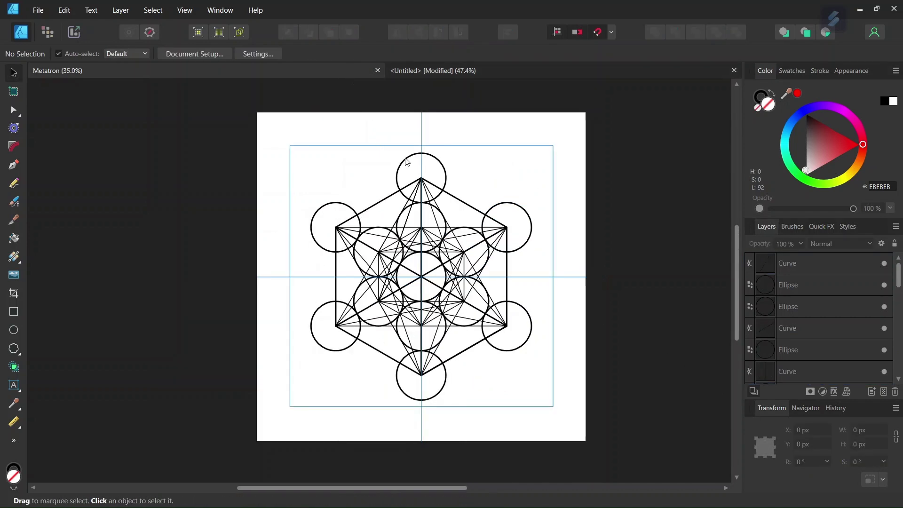
click(433, 70)
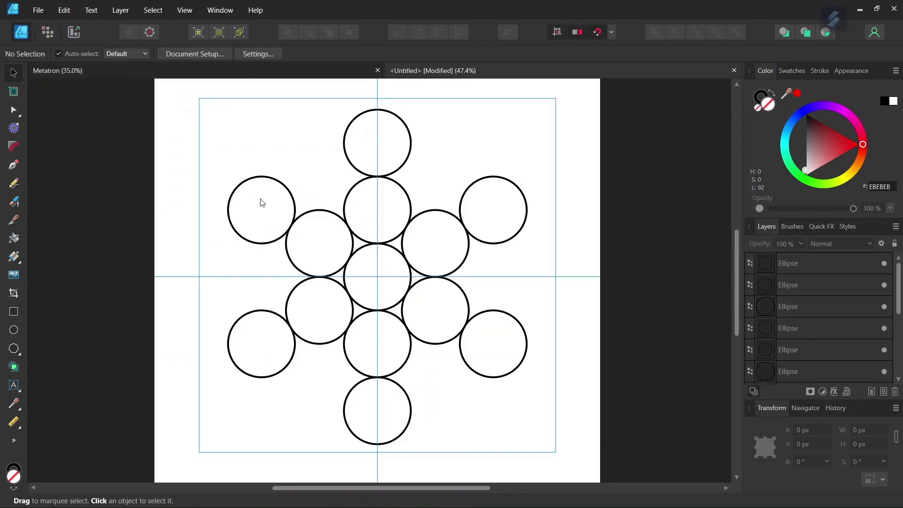
click(14, 166)
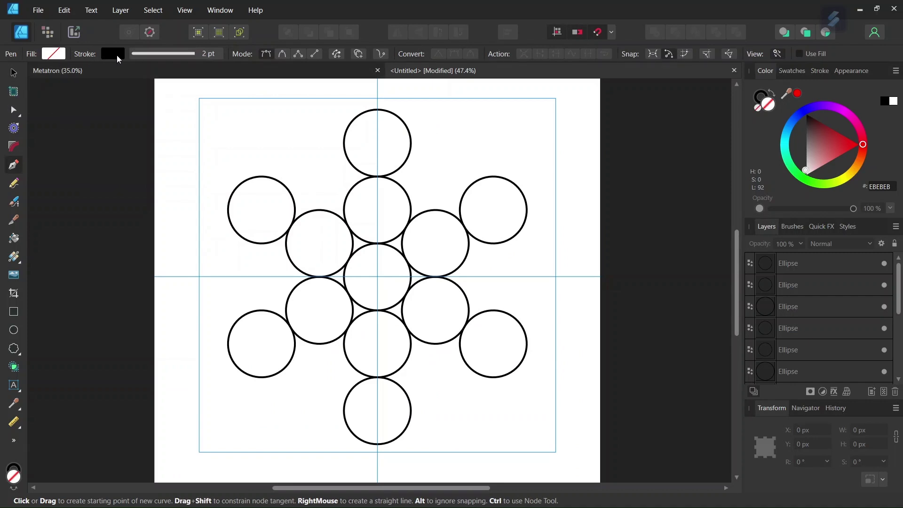
click(205, 55)
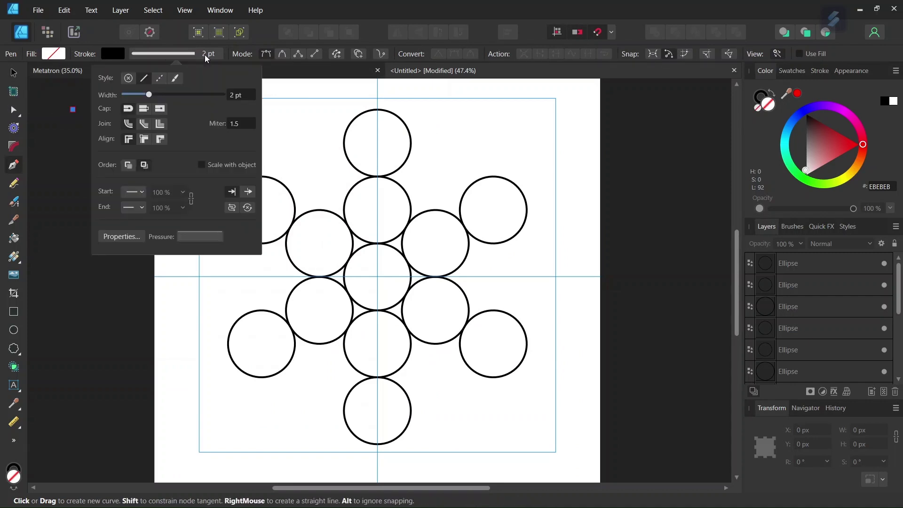
text(1.5)
key(Return)
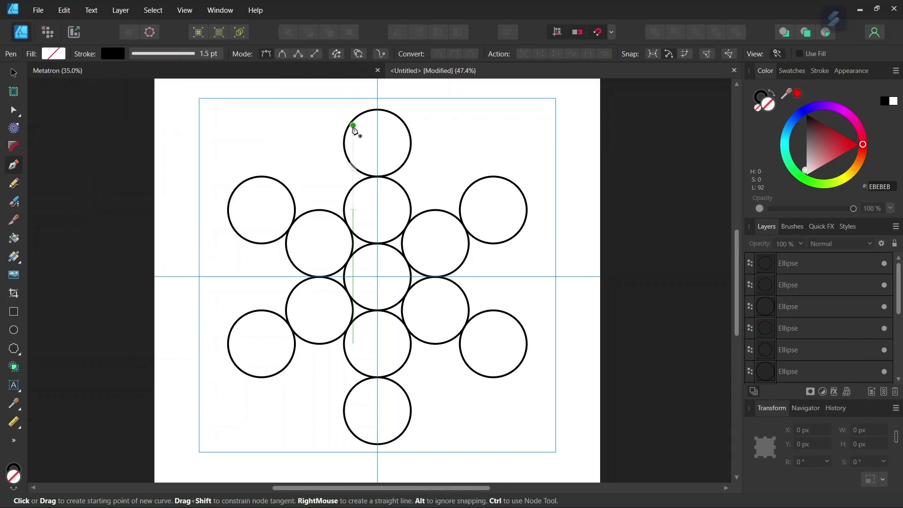
Draw a closed hexagon joining the six outer circle centres
click(377, 142)
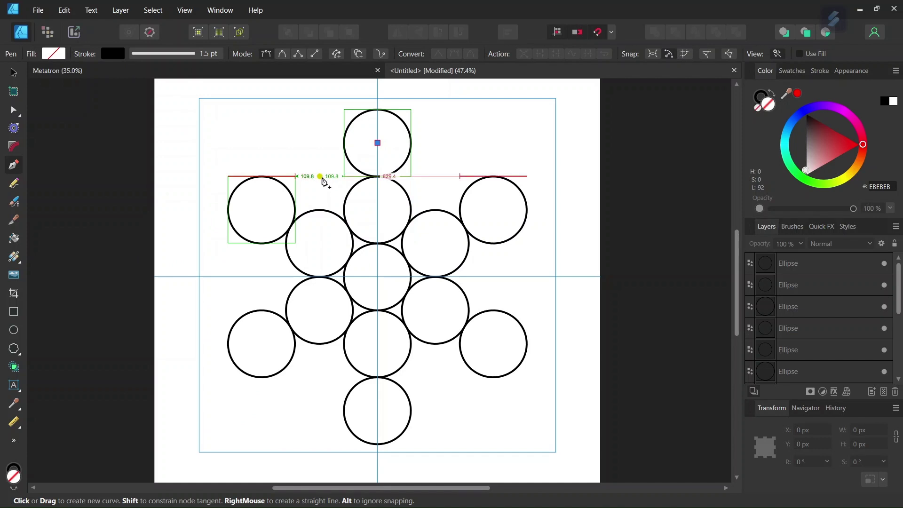
click(262, 210)
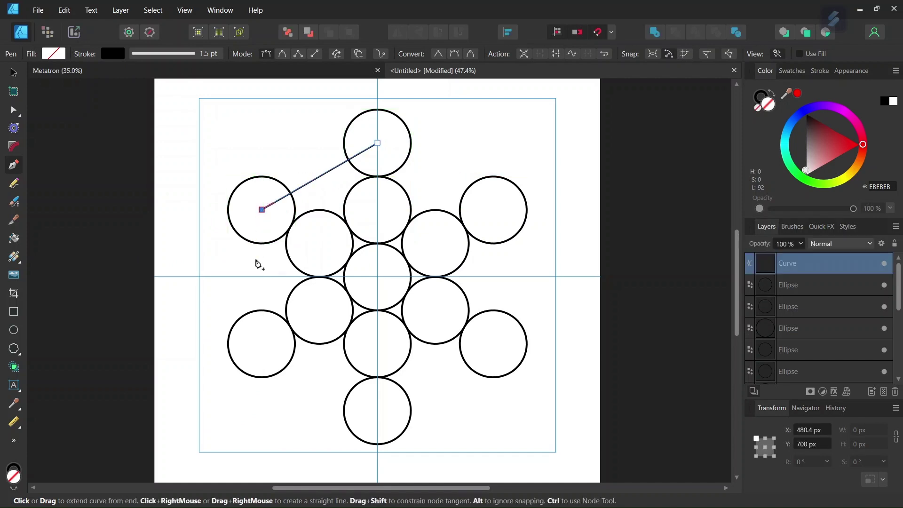
click(262, 343)
click(377, 410)
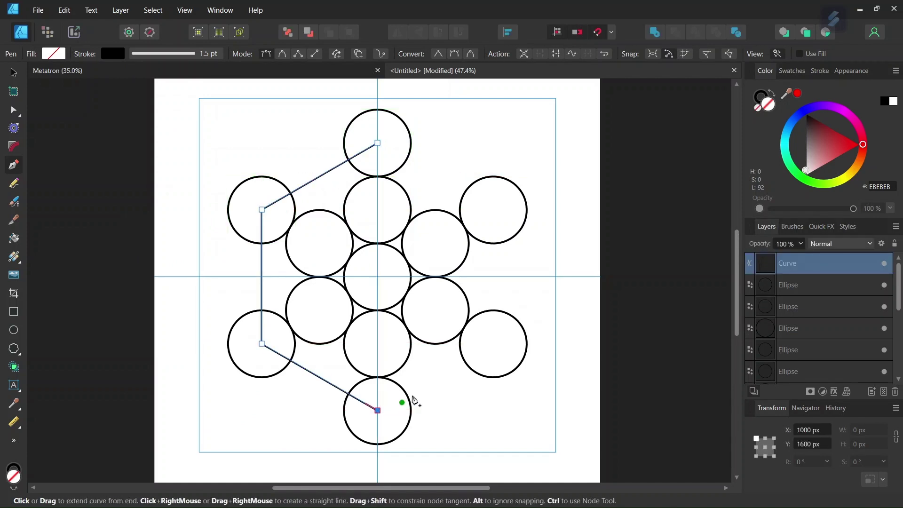
click(493, 343)
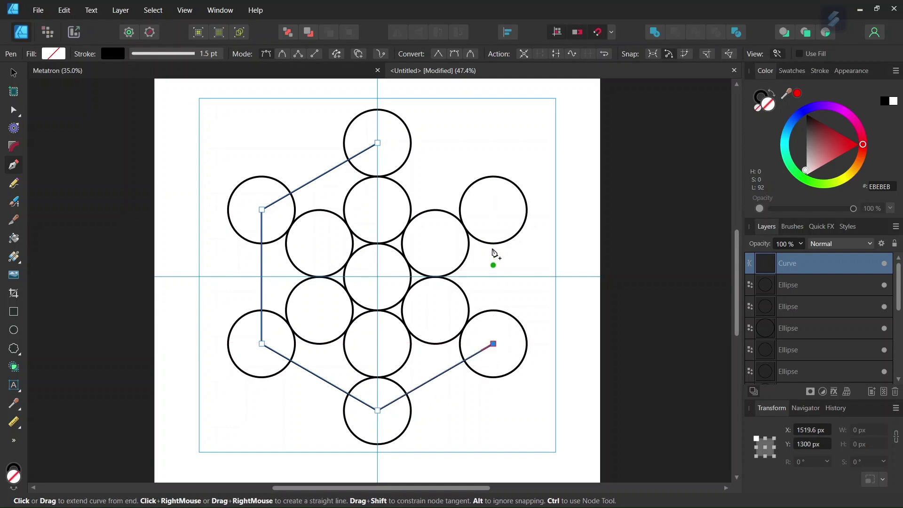
click(493, 209)
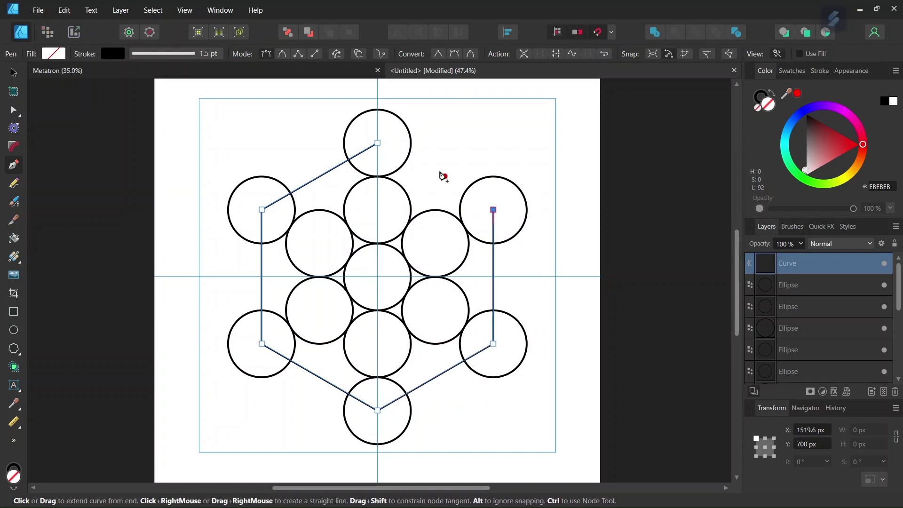
click(378, 143)
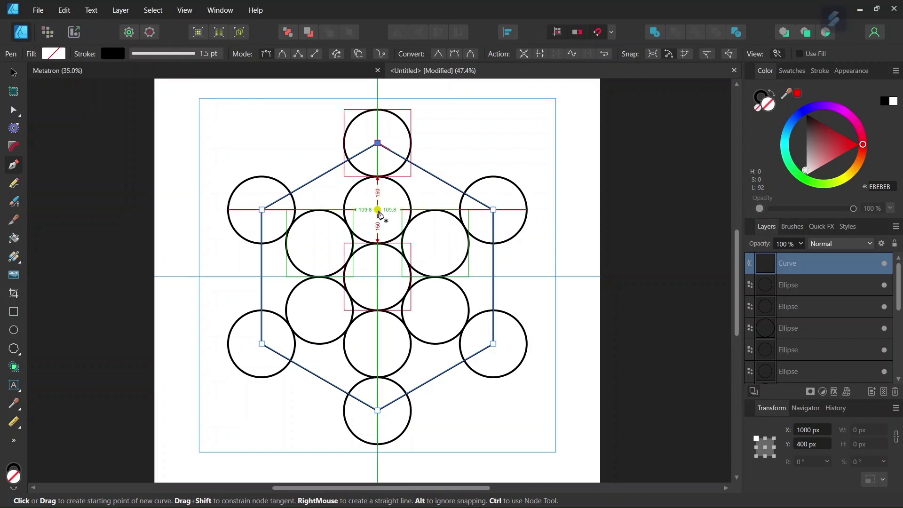
Draw the inner hexagon through the centres of the six circles around the middle
click(377, 210)
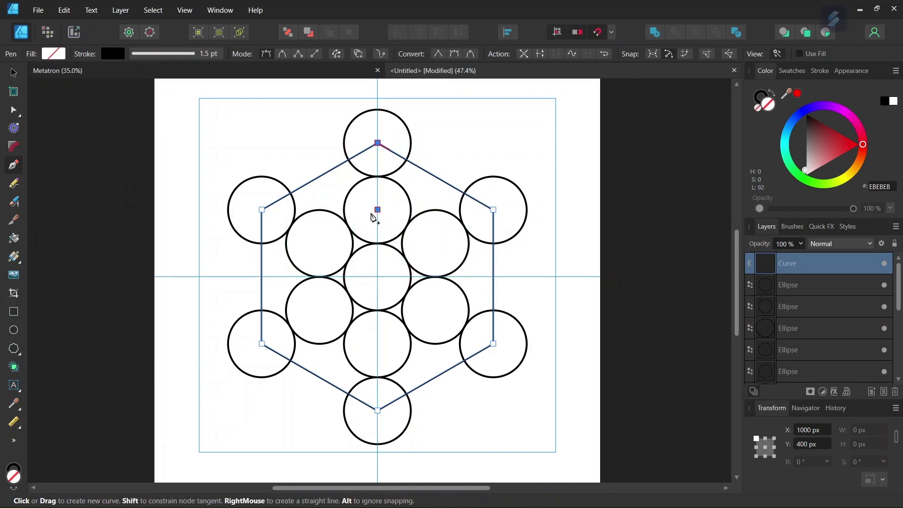
click(320, 244)
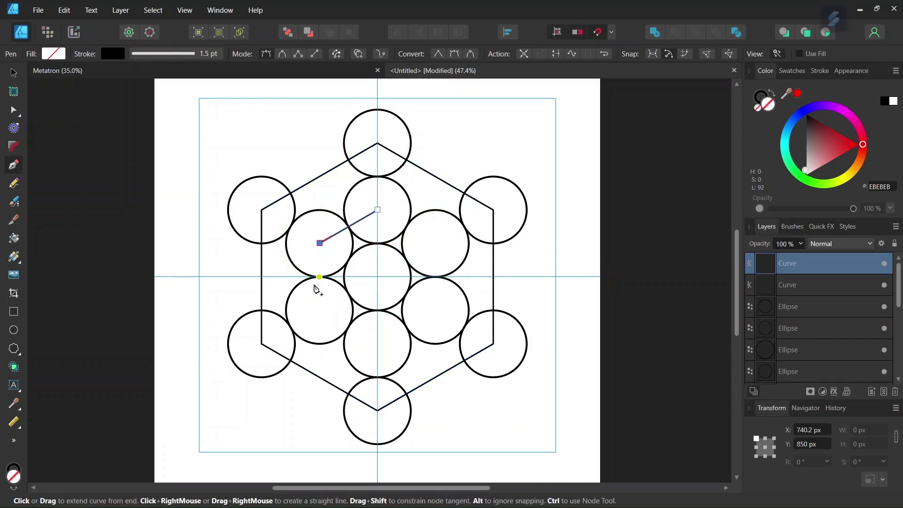
click(320, 310)
click(378, 344)
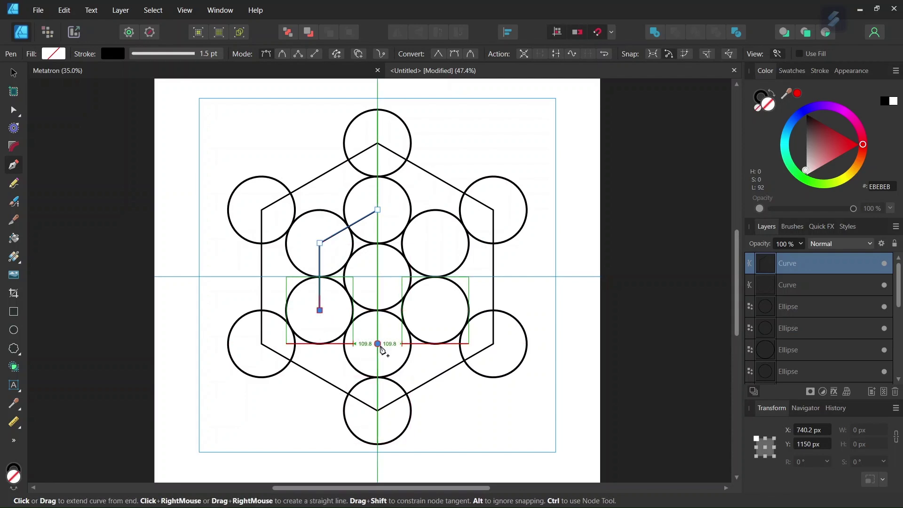
click(436, 310)
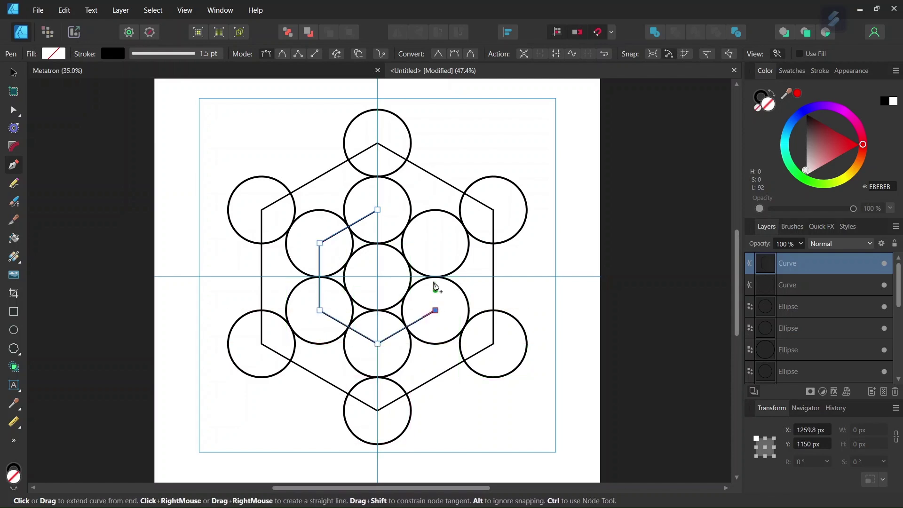
click(436, 243)
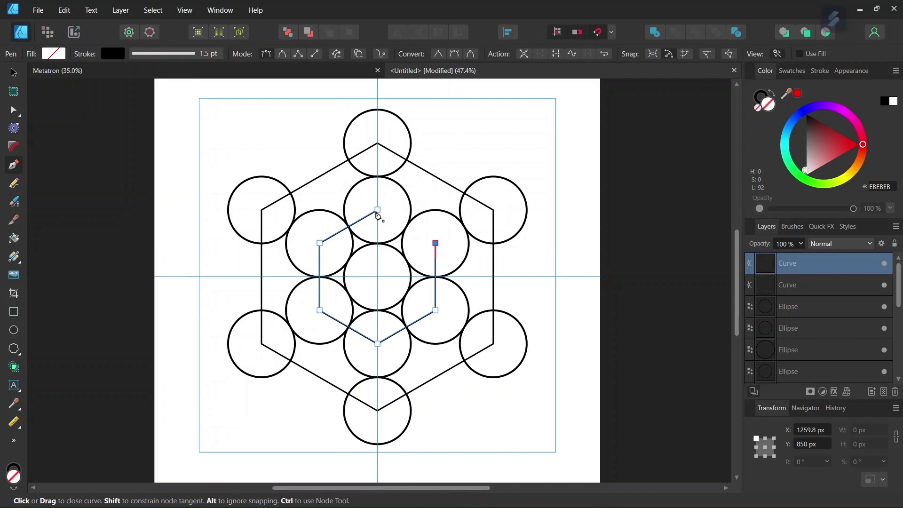
click(377, 210)
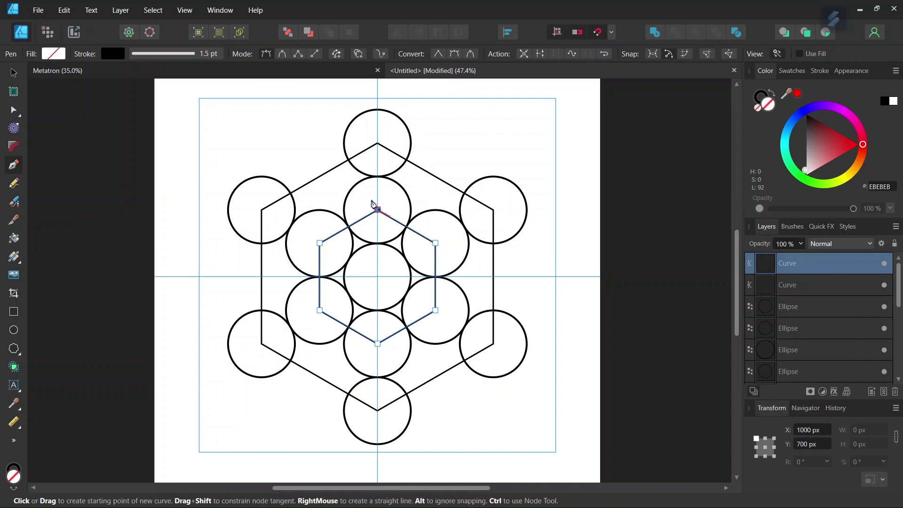
Draw the upward and downward triangles across alternate outer circle centres
click(377, 143)
click(262, 343)
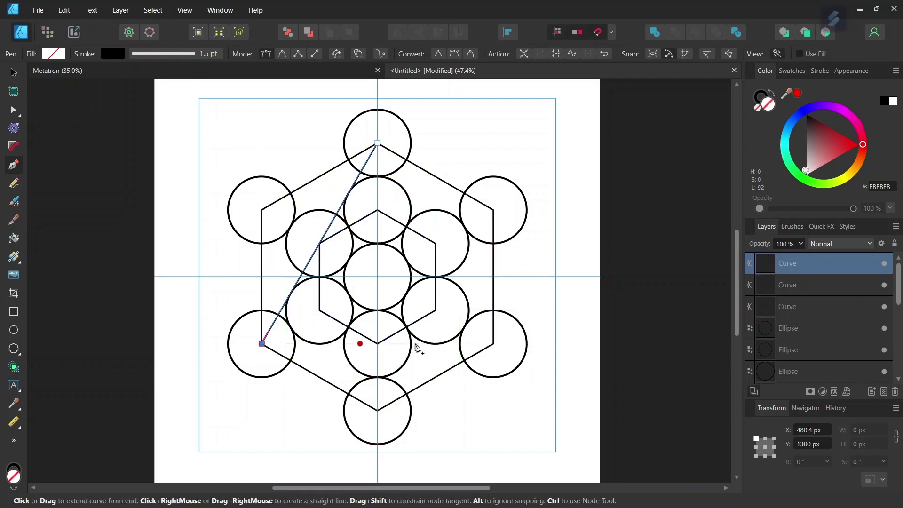
click(493, 343)
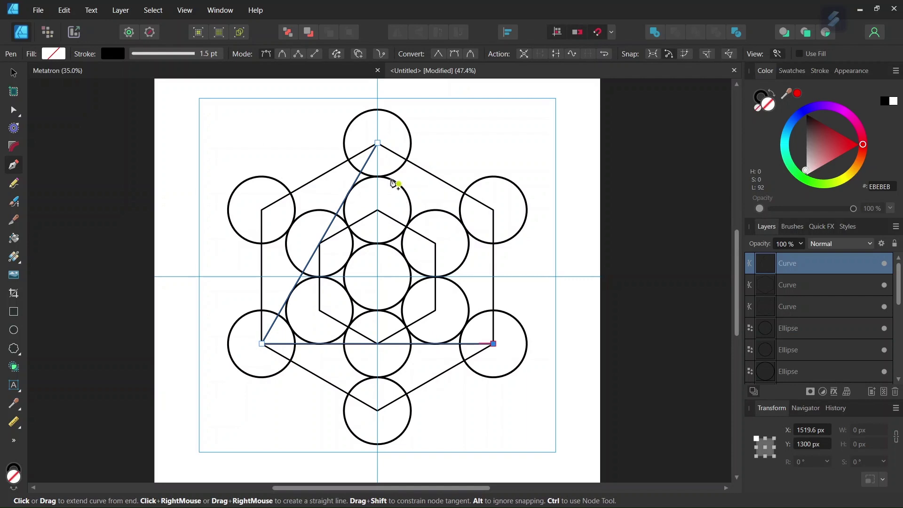
click(377, 143)
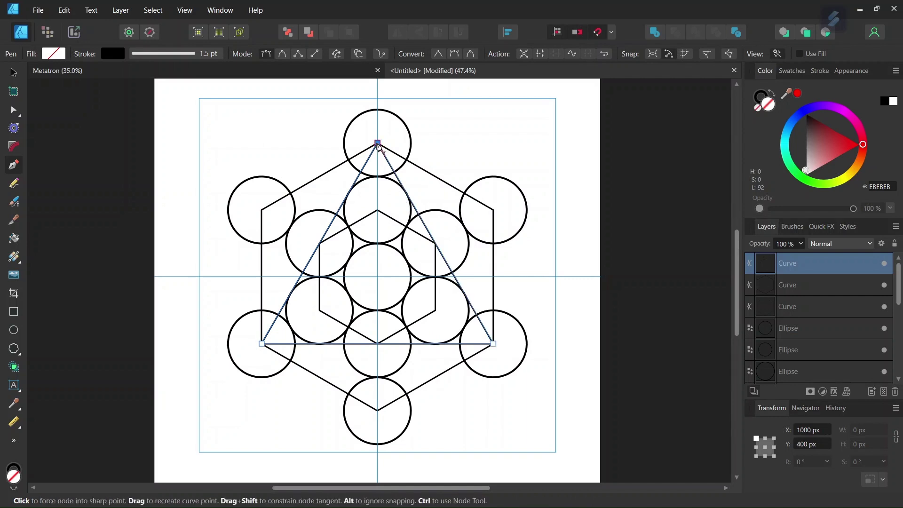
click(377, 411)
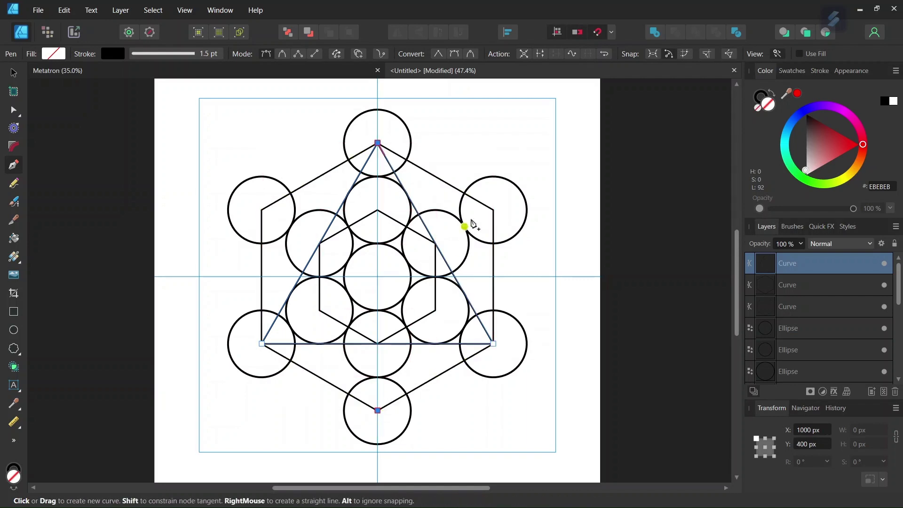
click(493, 209)
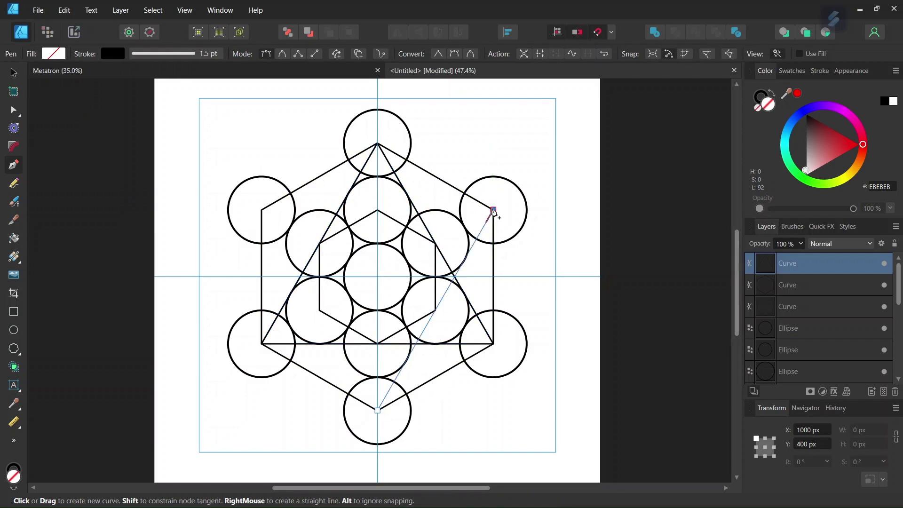
click(262, 209)
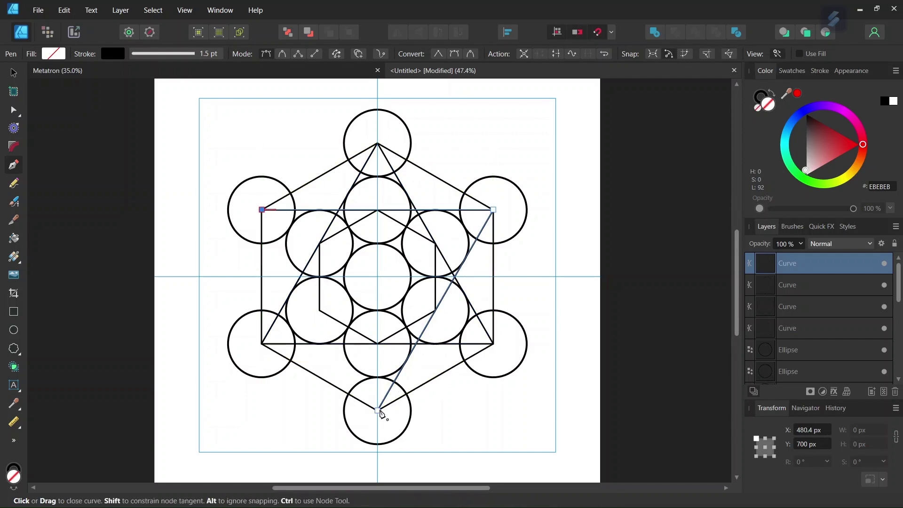
click(378, 411)
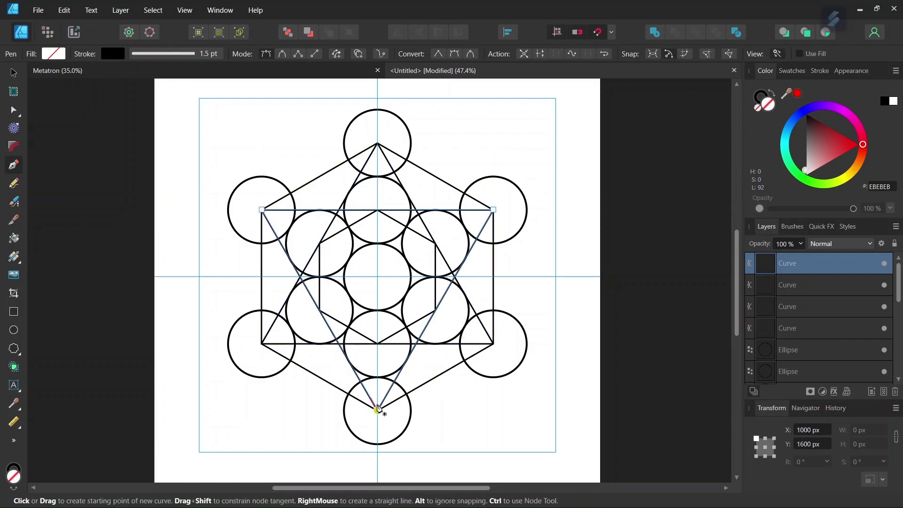
Draw diagonals and a vertical line linking opposite outer circle centres
click(262, 344)
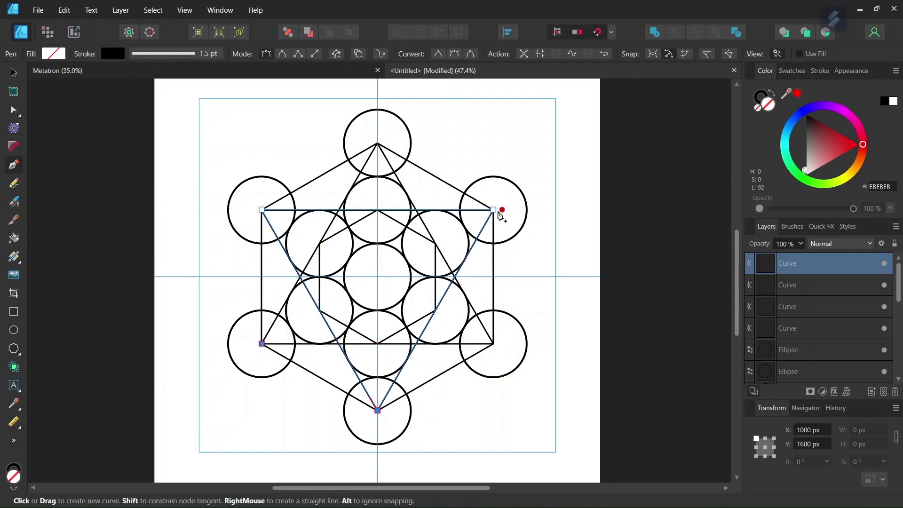
click(494, 210)
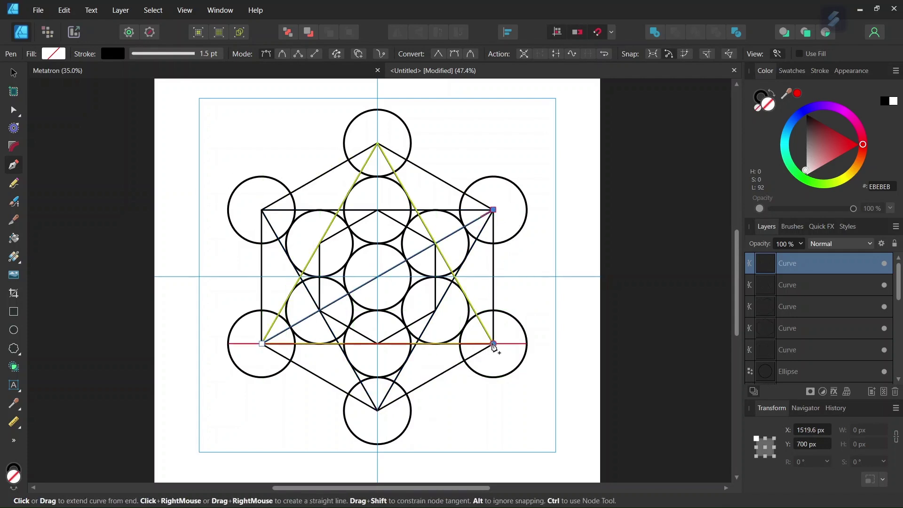
click(494, 344)
click(261, 210)
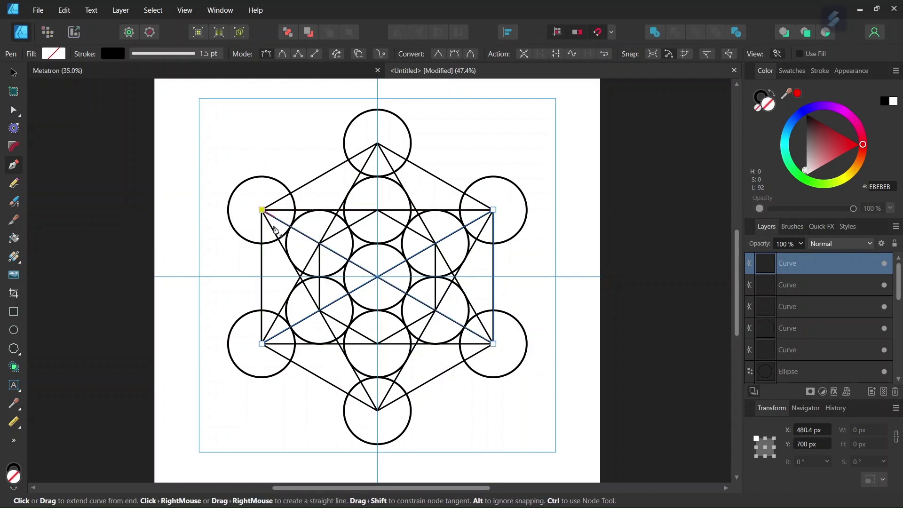
click(377, 410)
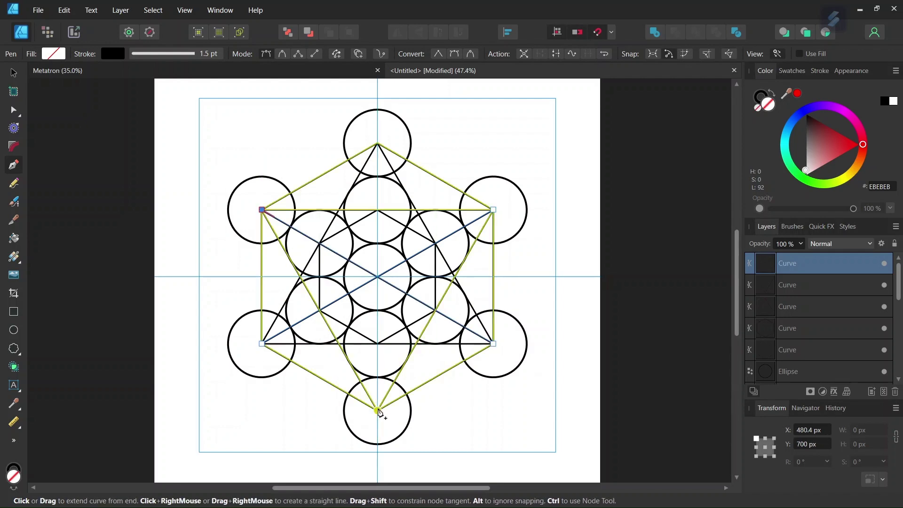
click(378, 143)
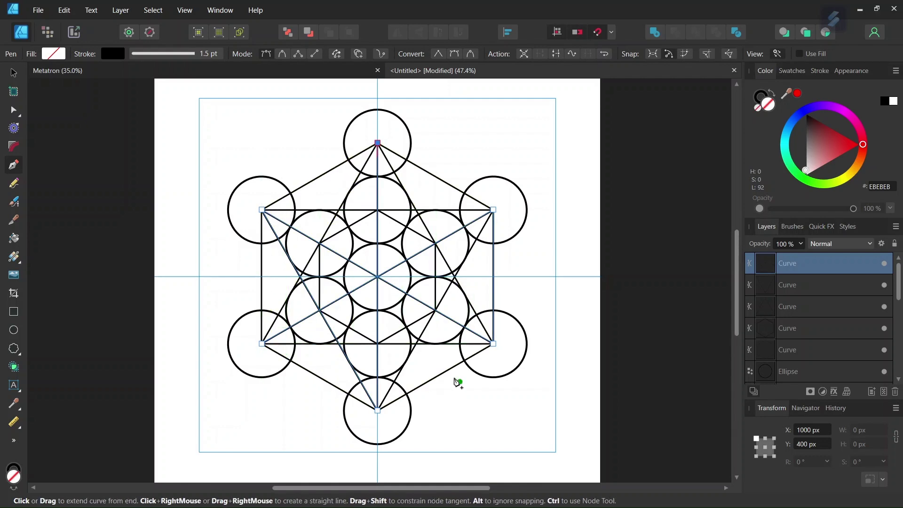
Connect the inner circle centres with two triangles and a vertical line
scroll(374, 346, up, 1)
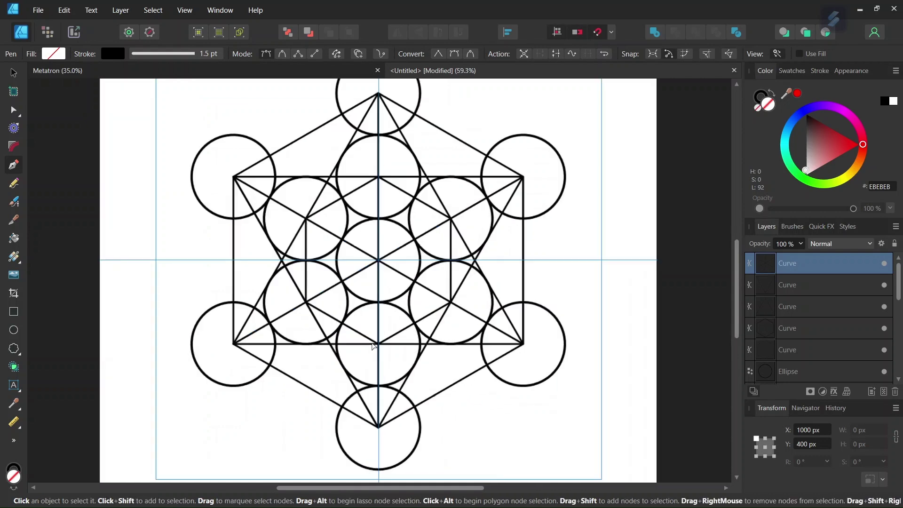
click(379, 177)
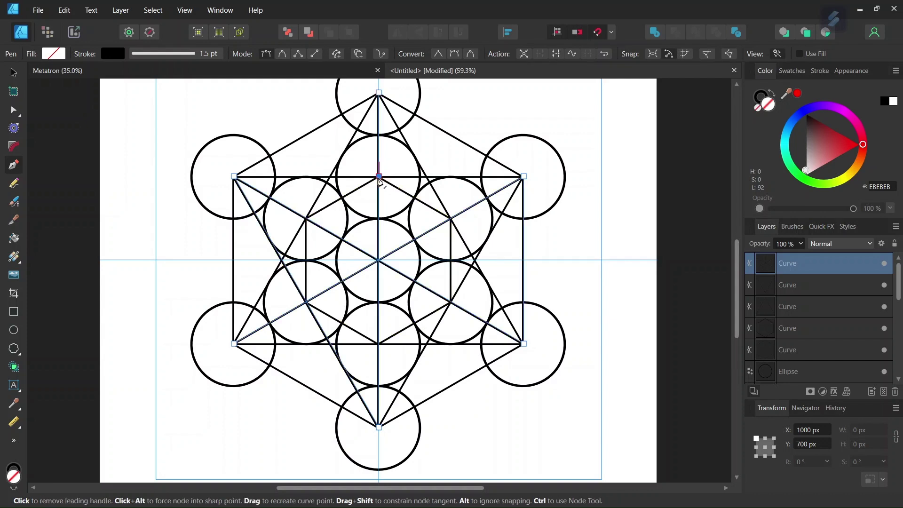
click(306, 301)
click(451, 301)
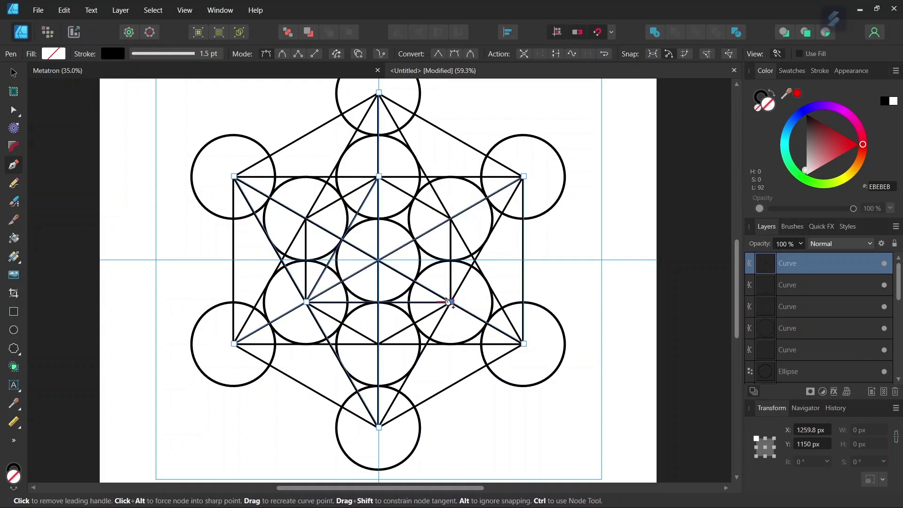
click(379, 177)
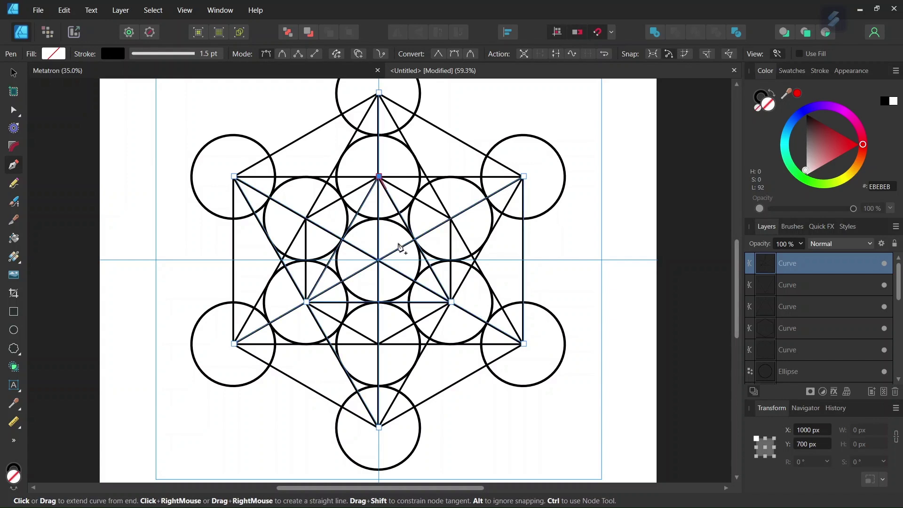
click(379, 344)
click(451, 218)
click(306, 217)
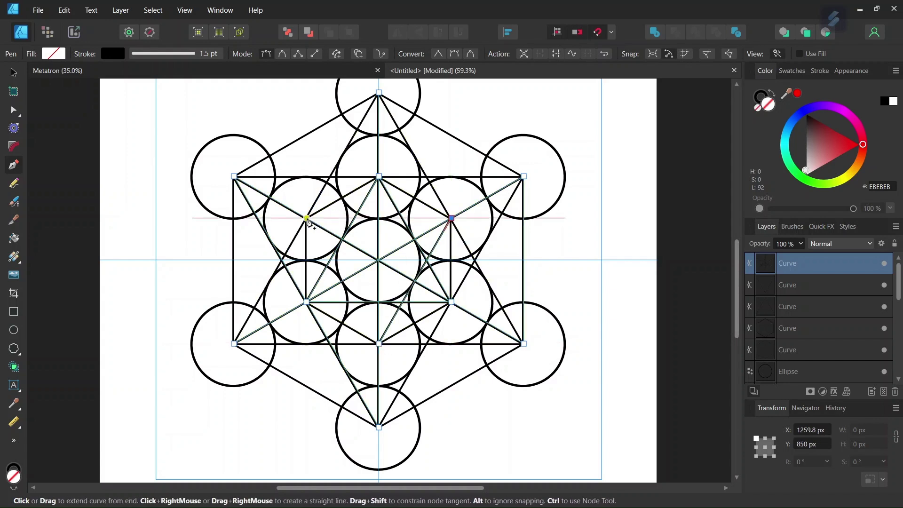
click(380, 344)
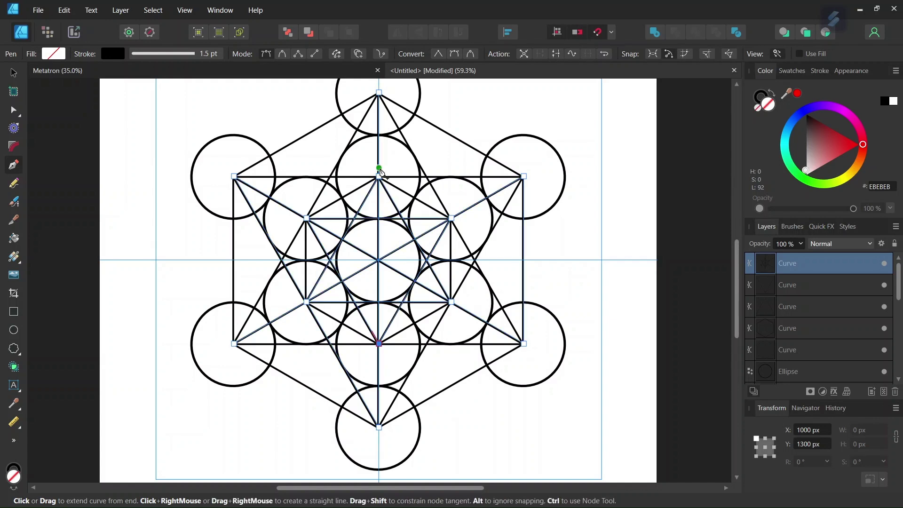
Run a line from the upper inner centre to the lower-right and lower-left outer centres
click(379, 177)
click(524, 346)
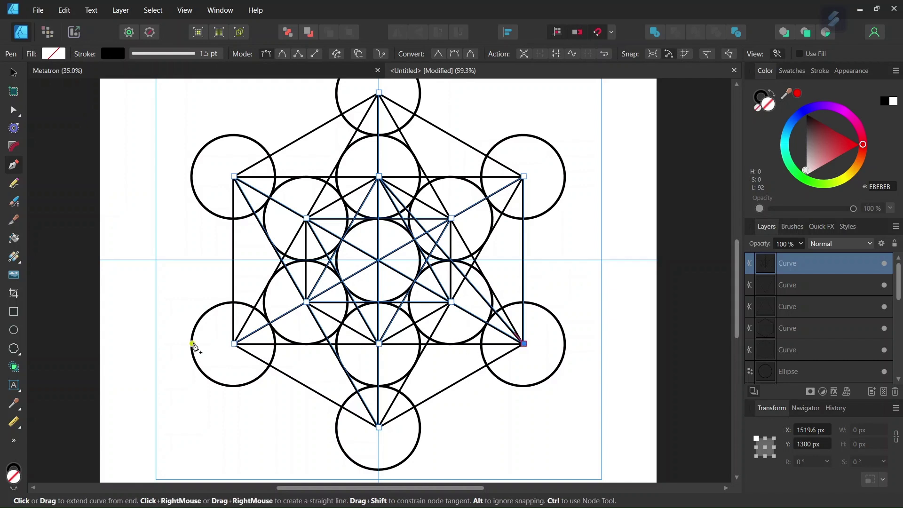
click(234, 344)
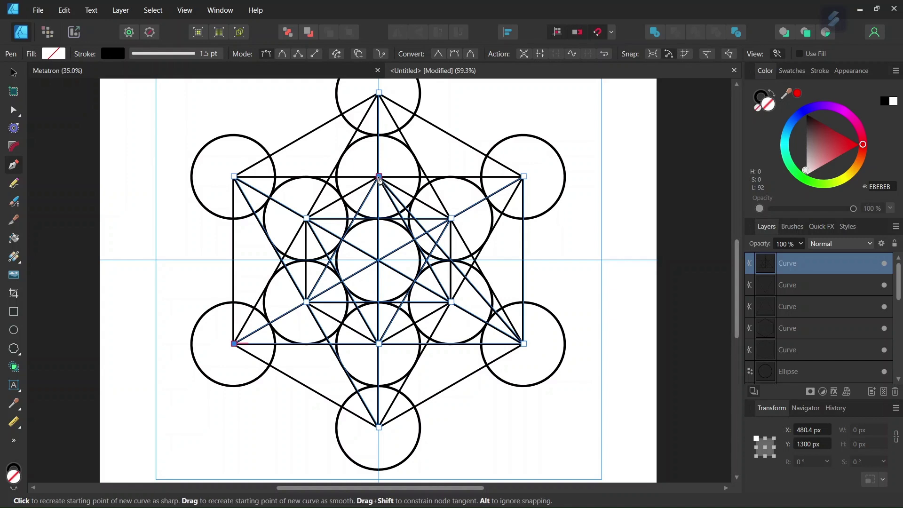
Draw lines from the lower-left outer centre via inner centres to the top-left, bottom and top centres
click(233, 344)
click(379, 176)
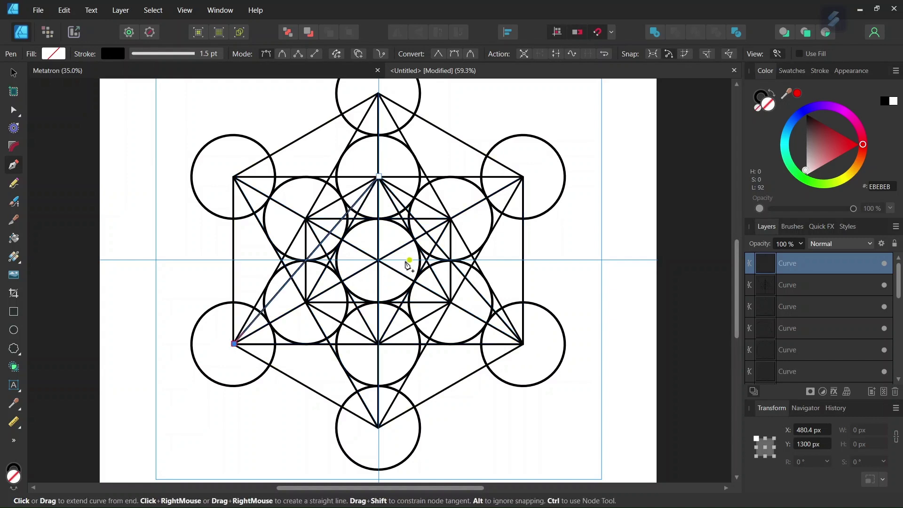
click(452, 218)
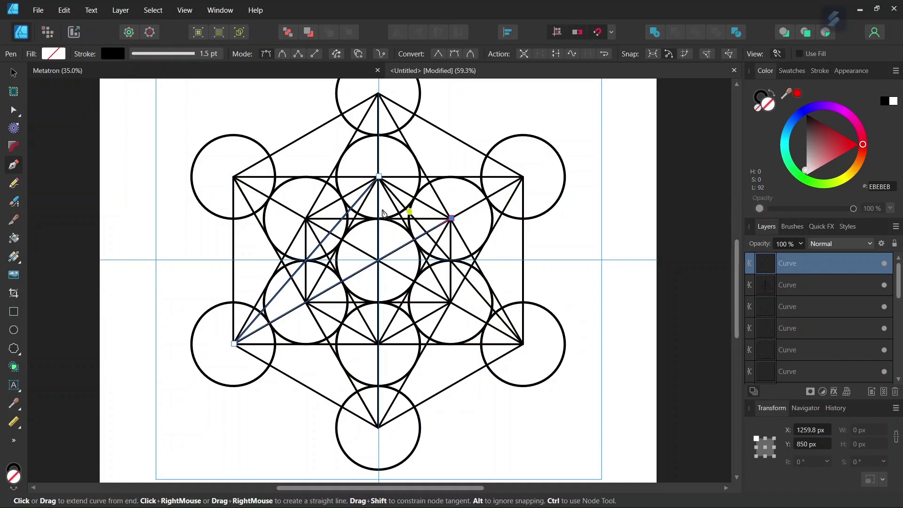
click(235, 177)
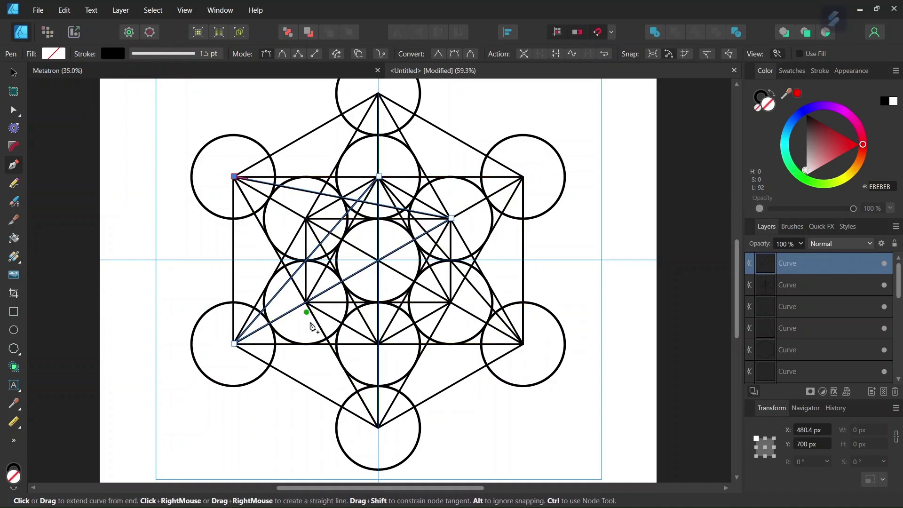
click(379, 427)
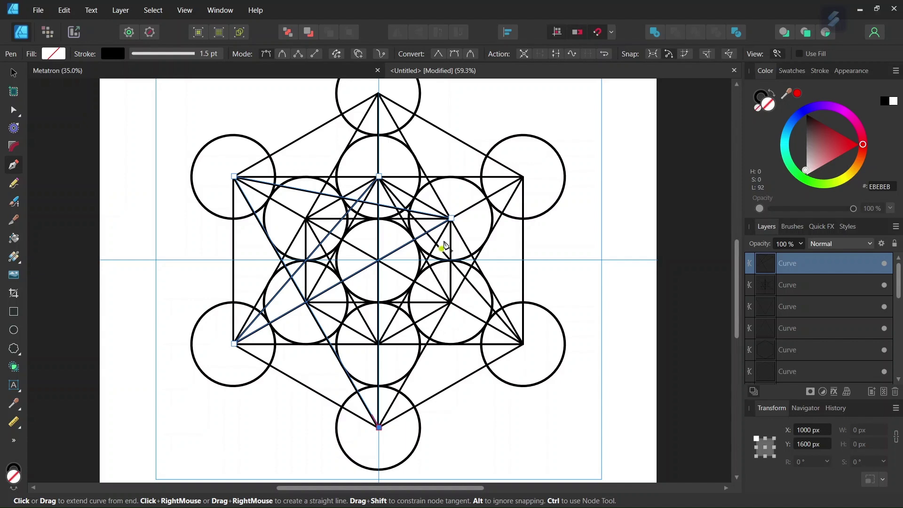
click(451, 219)
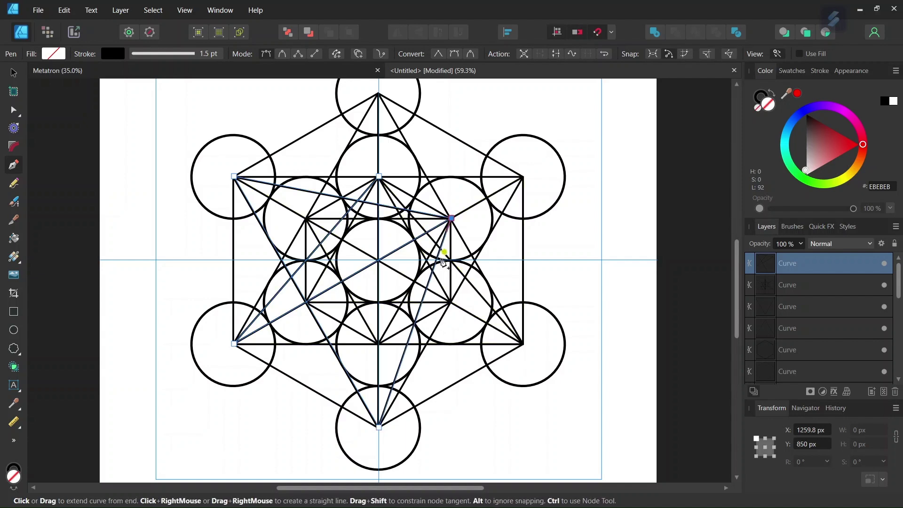
click(451, 302)
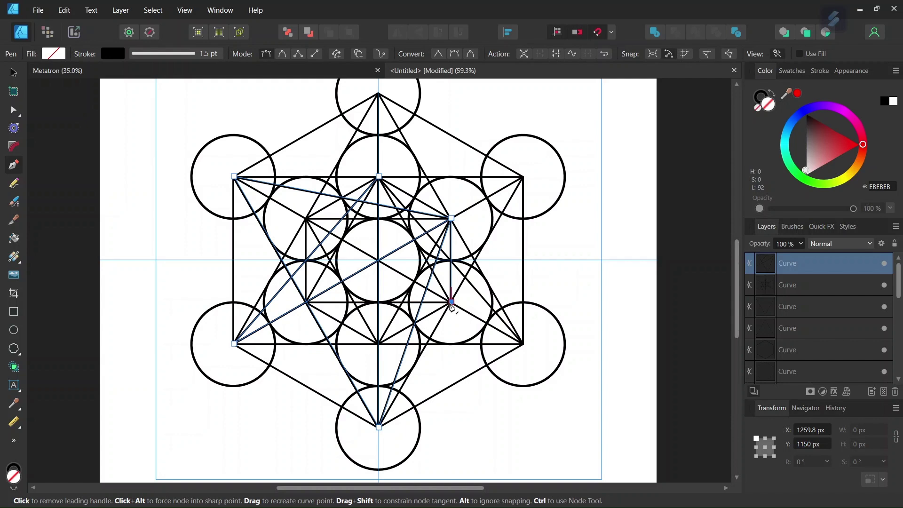
click(379, 92)
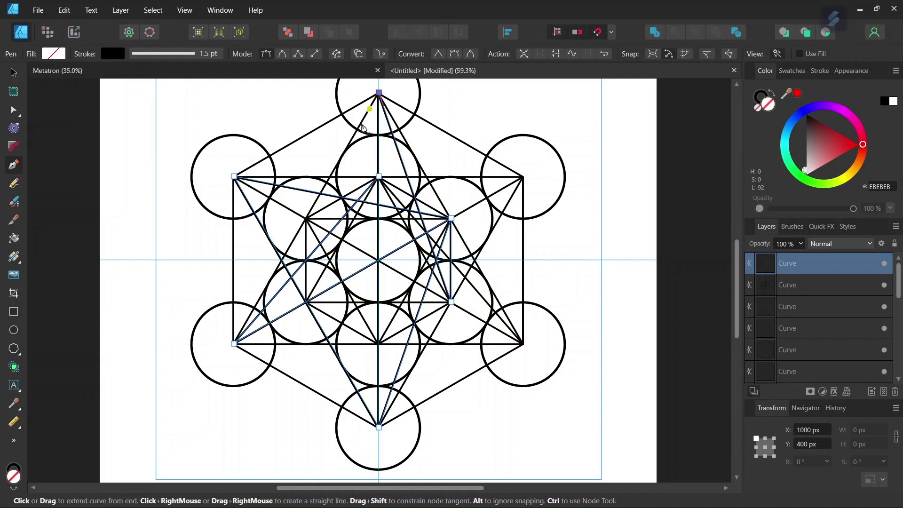
Join the bottom-left and top outer centres to the right and lower inner centres
click(234, 344)
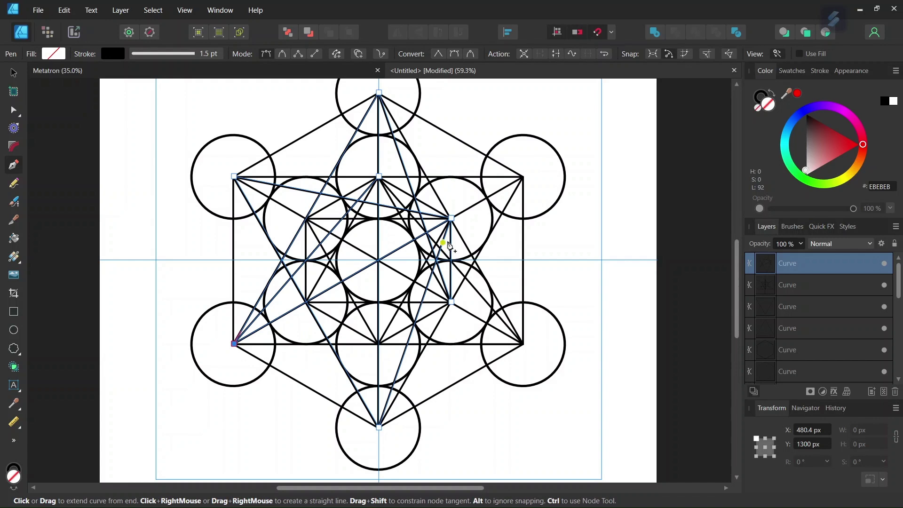
click(451, 219)
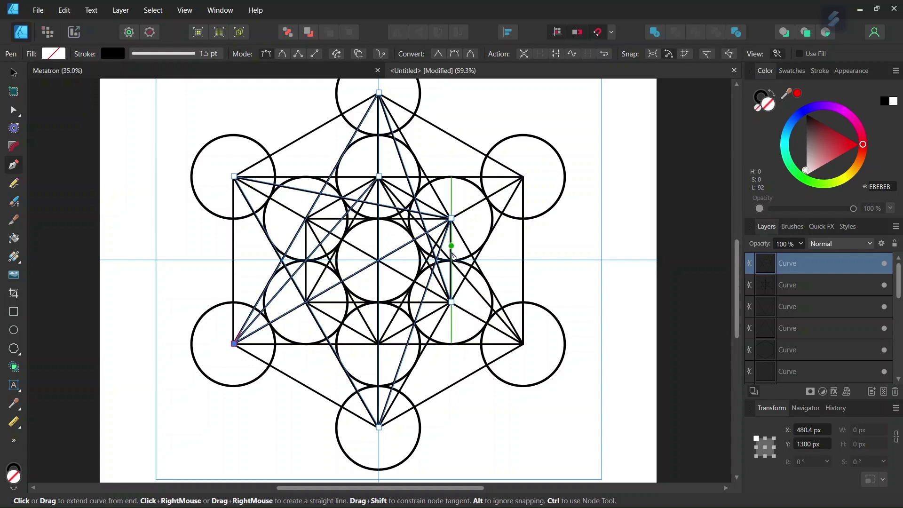
click(451, 303)
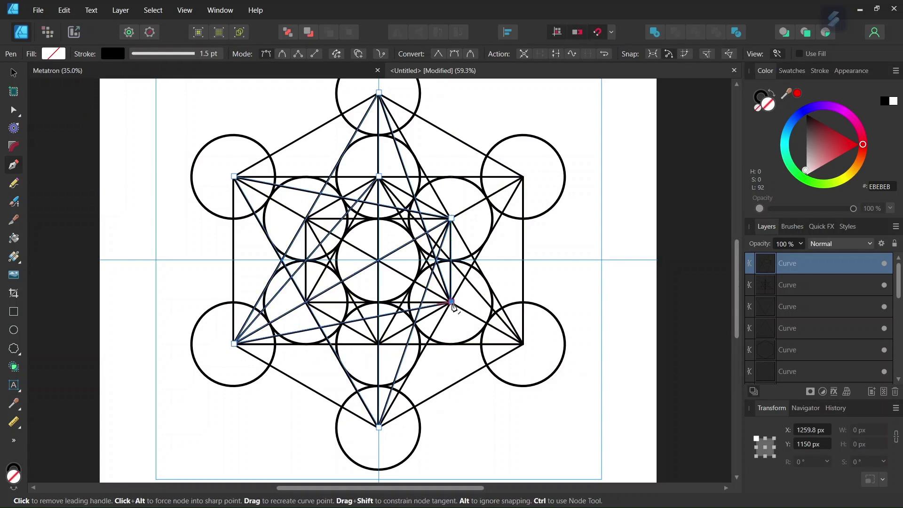
click(379, 344)
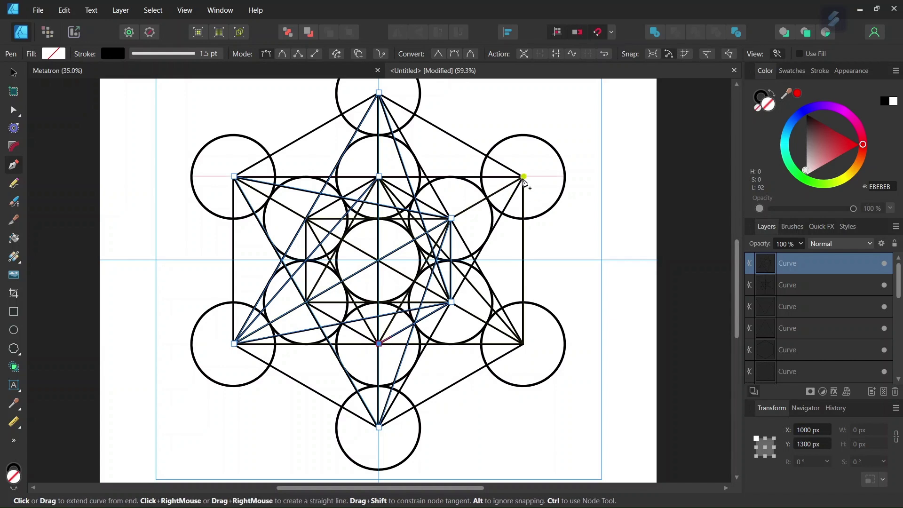
click(524, 176)
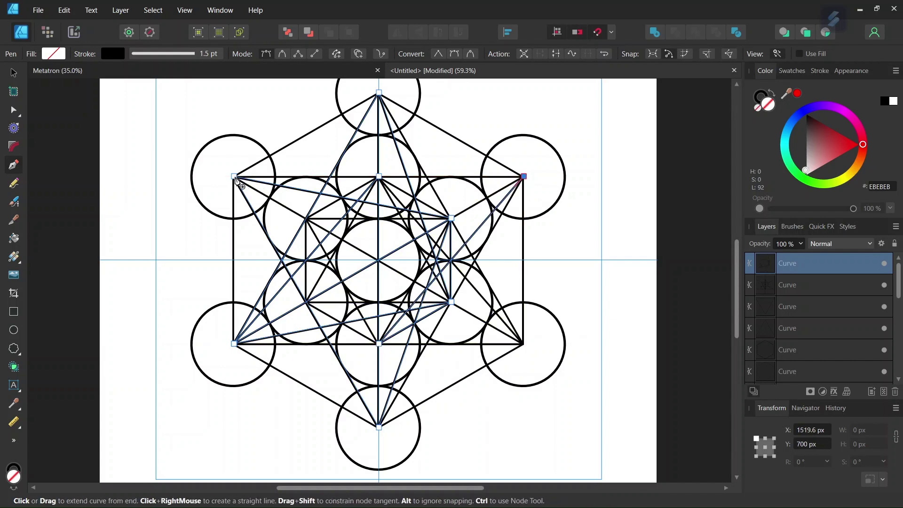
click(235, 177)
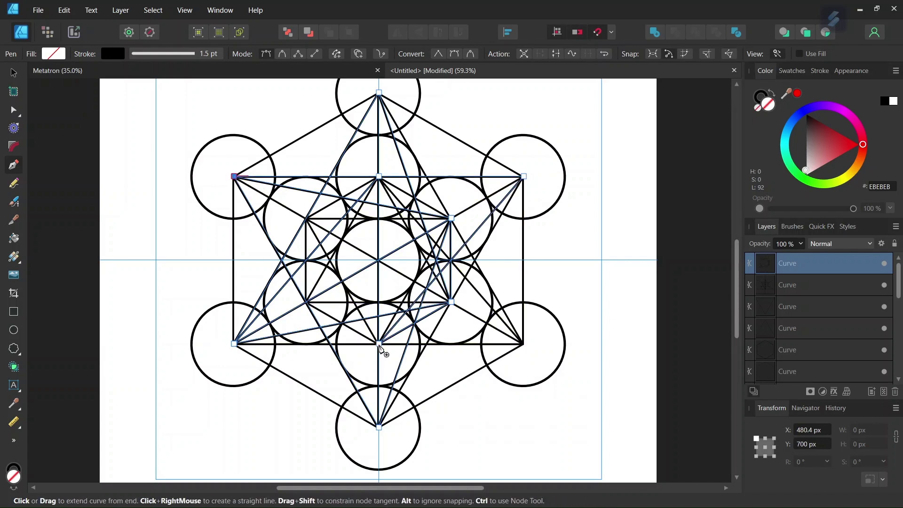
click(380, 345)
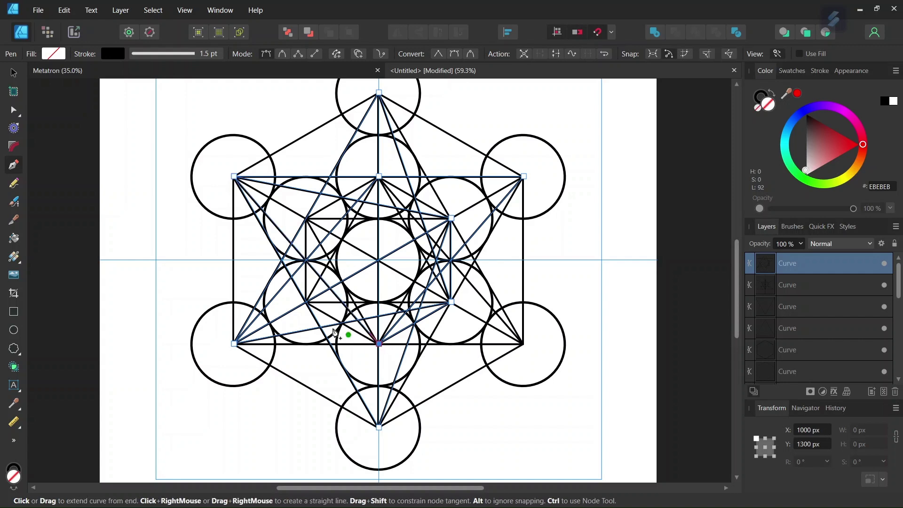
click(307, 302)
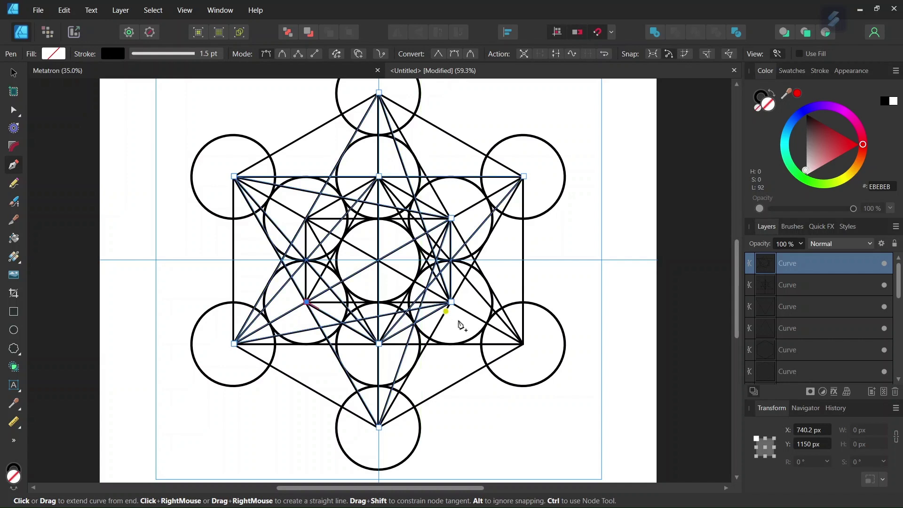
Link the left inner centres to the bottom-right, top, bottom and top-right outer centres
click(524, 345)
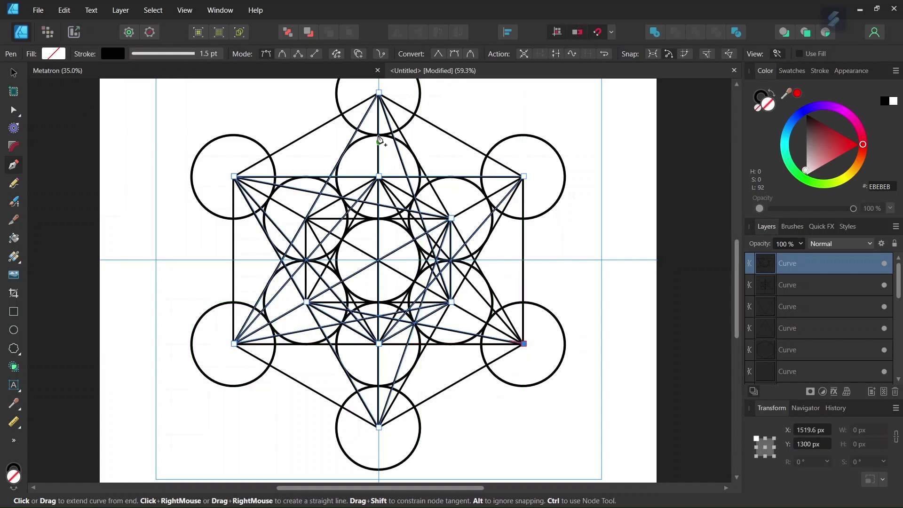
click(380, 92)
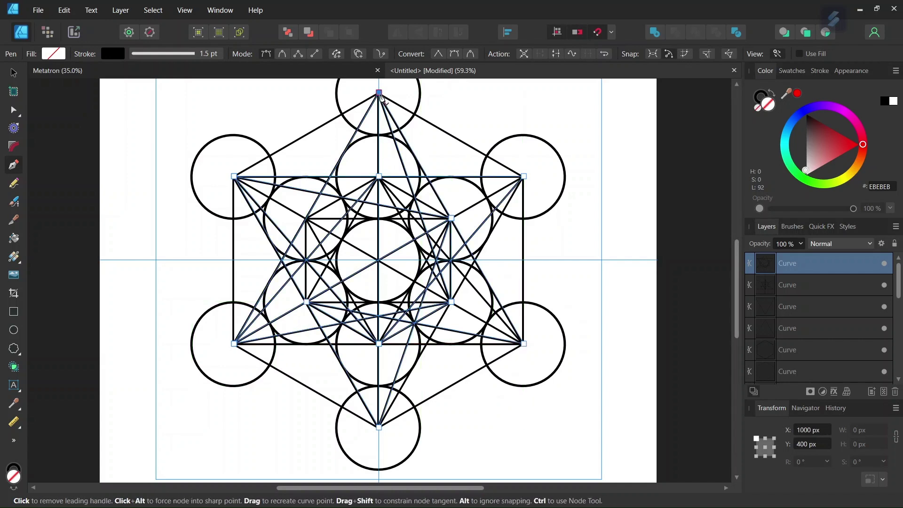
click(307, 302)
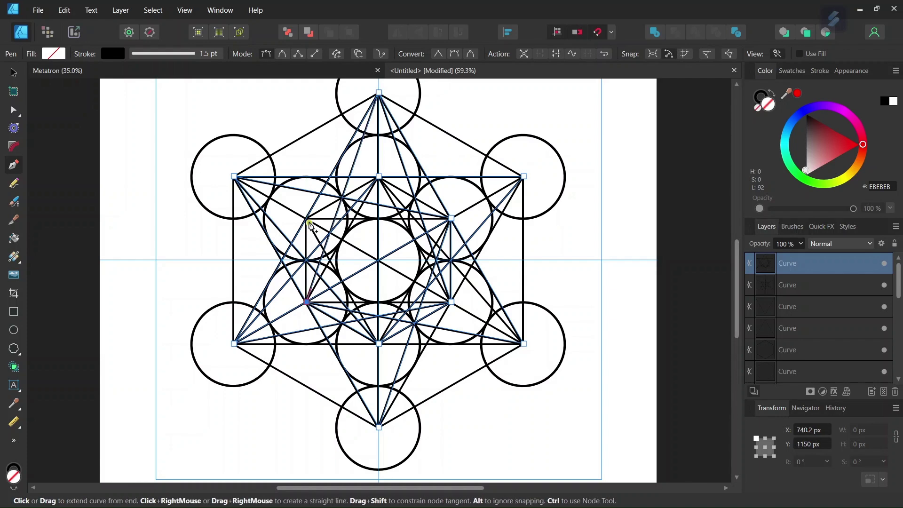
click(307, 219)
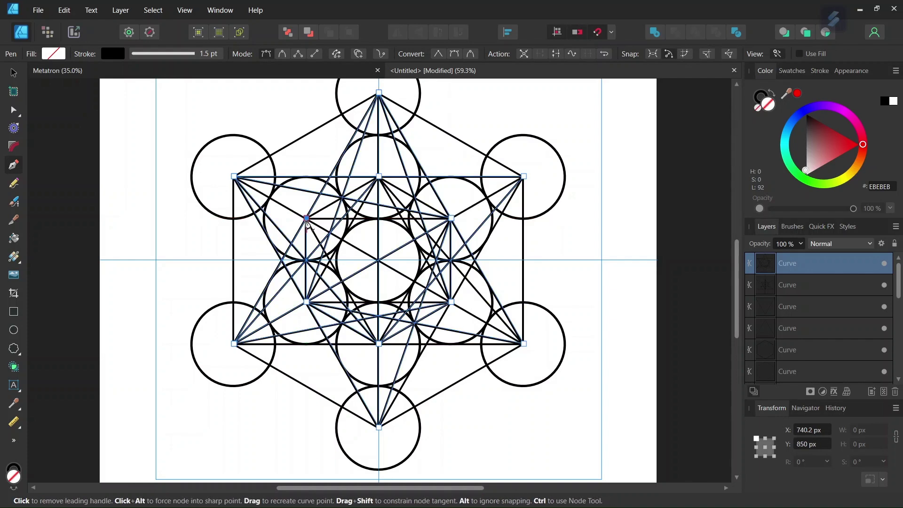
click(380, 428)
click(524, 177)
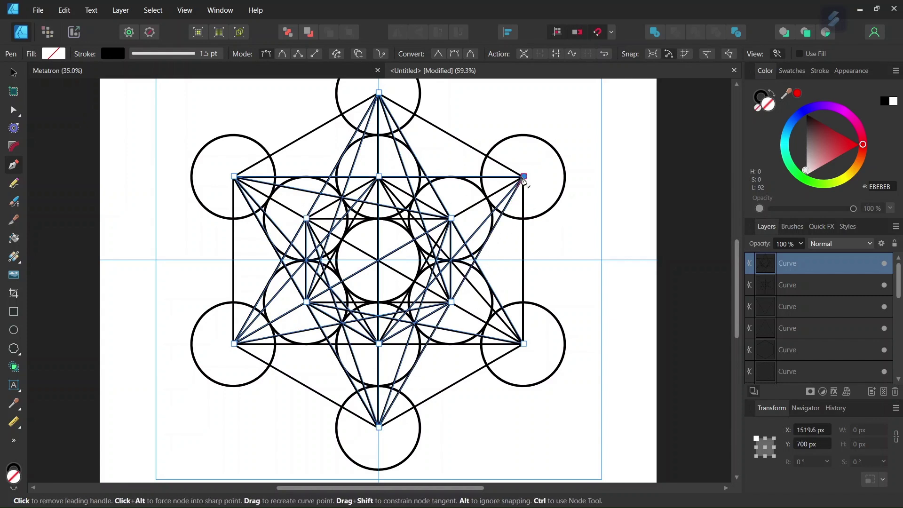
click(307, 218)
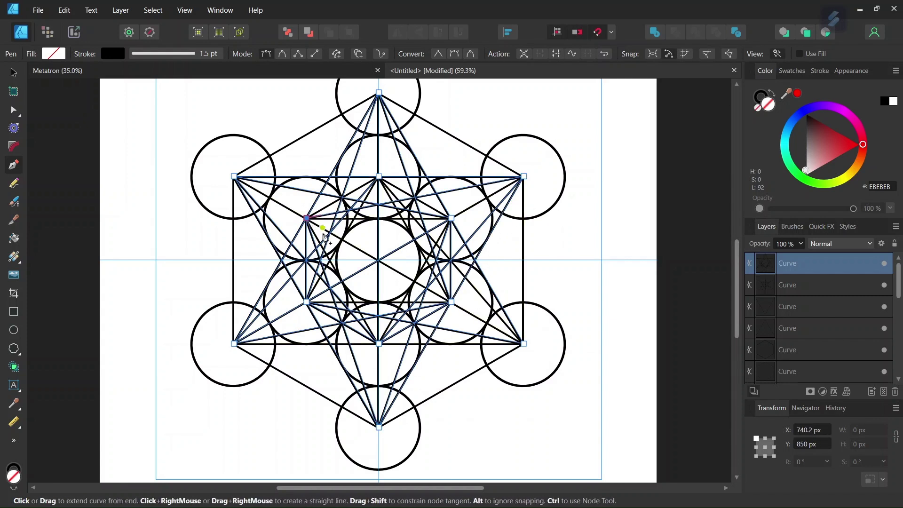
End the path with the Move tool, deselect everything, and zoom to view the whole Metatron's Cube
key(v)
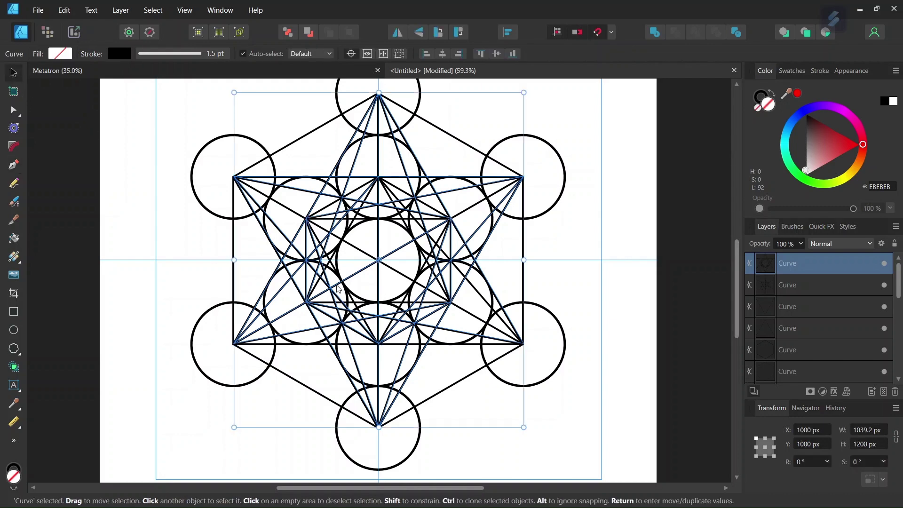
key(ctrl+d)
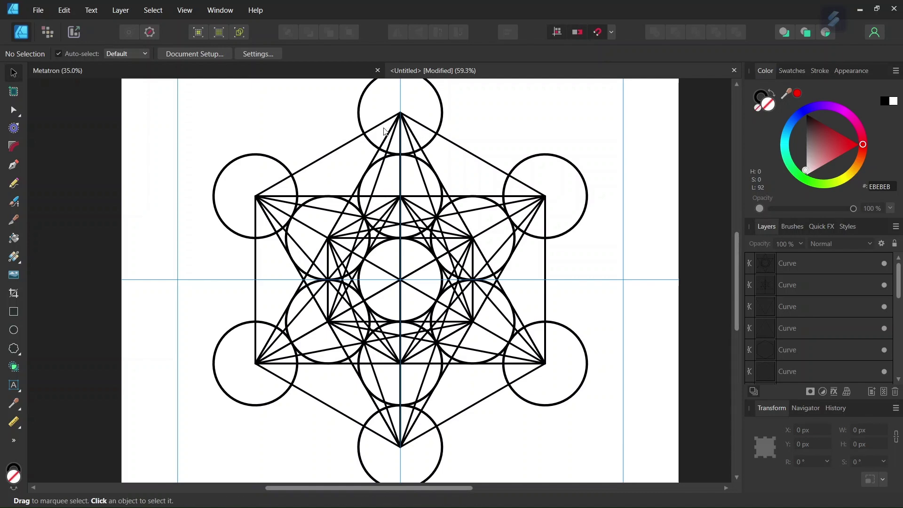
scroll(383, 193, up, 1)
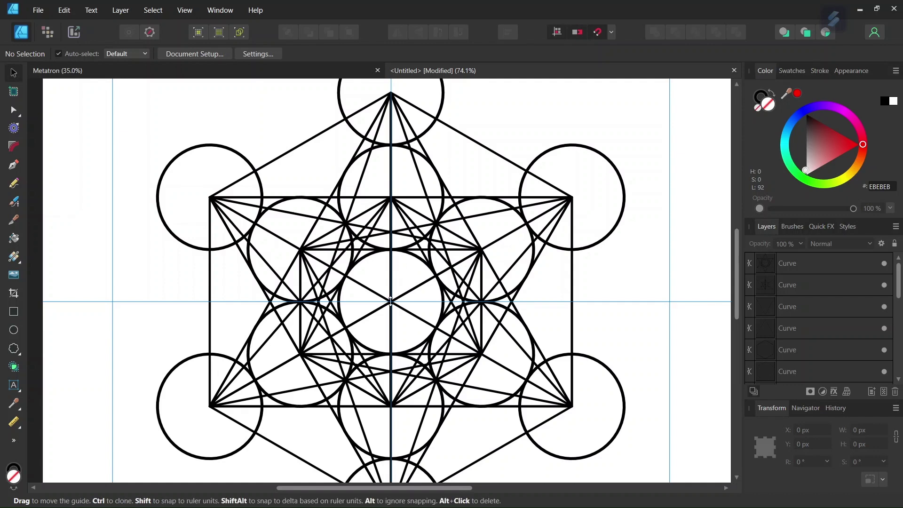
scroll(391, 301, down, 3)
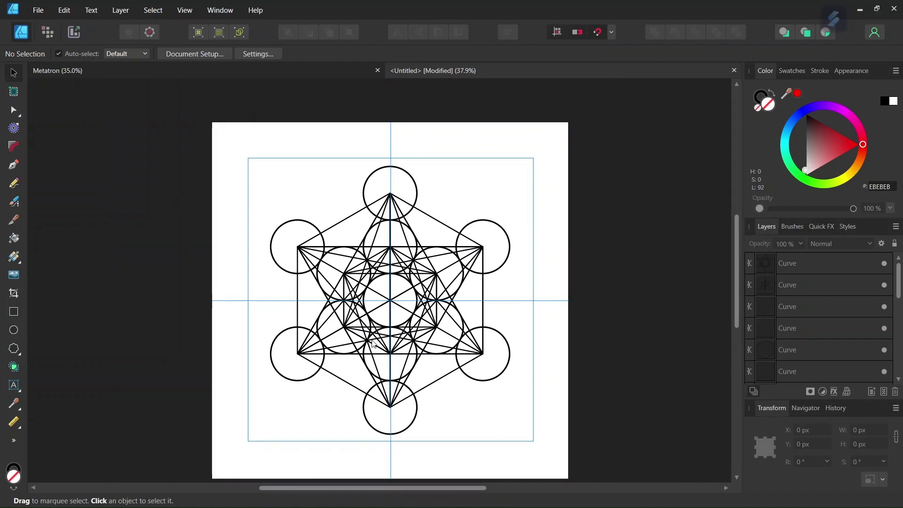